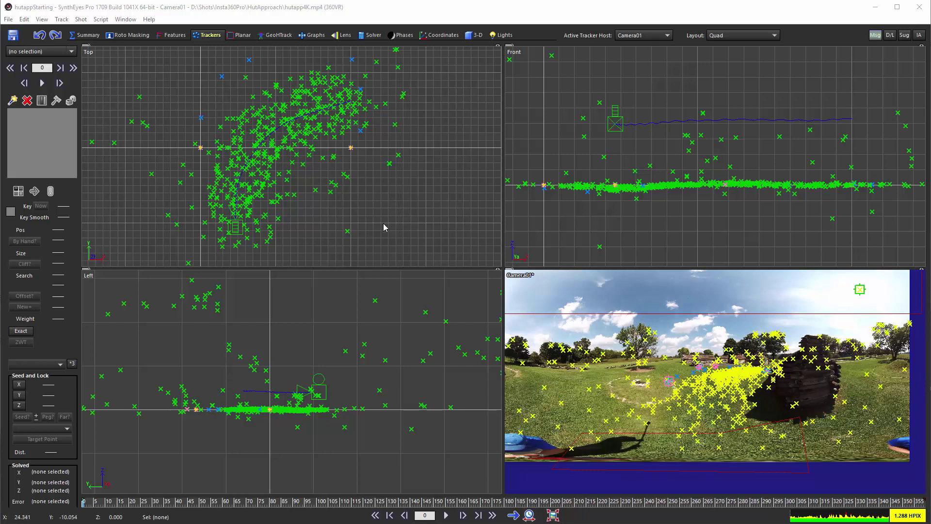
- Create a plane standing to the left of the camera in the Front view
{"action": "right_click", "coordinate": [536, 105]}
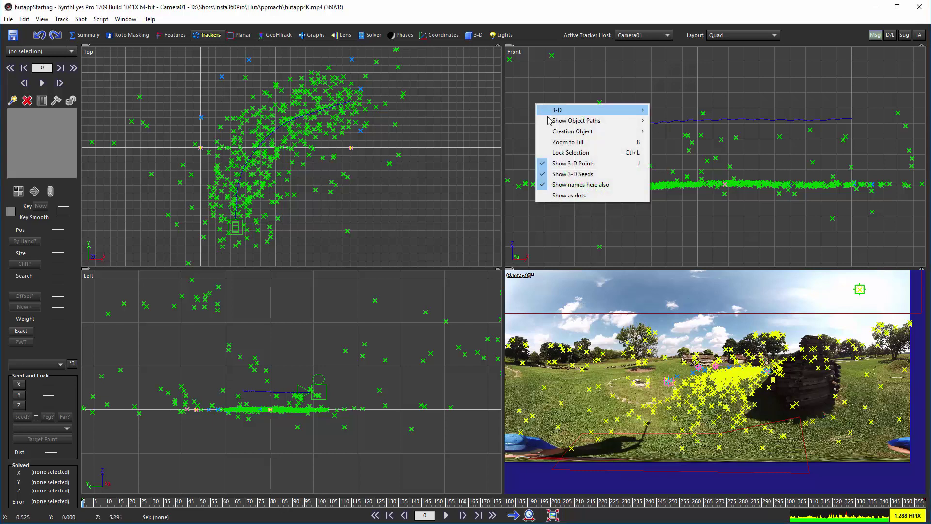
{"action": "mouse_move", "coordinate": [600, 135]}
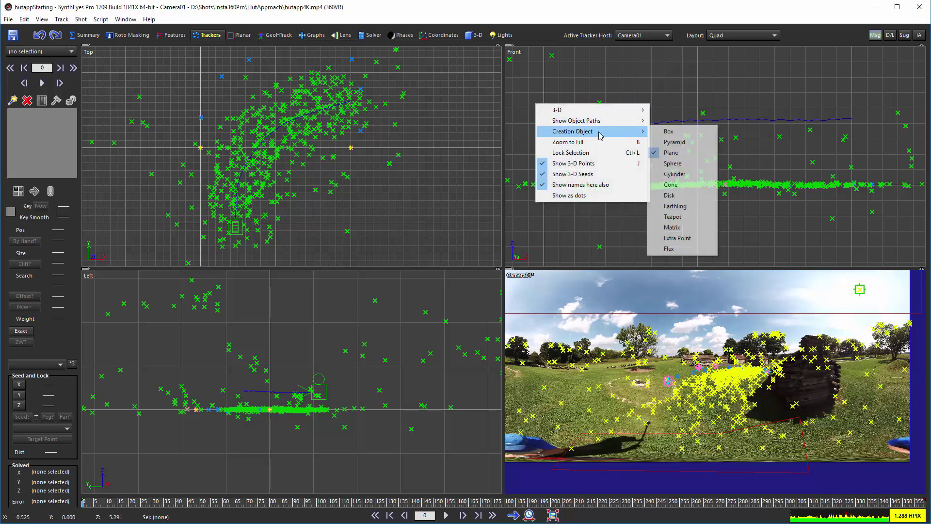
{"action": "left_click", "coordinate": [670, 152]}
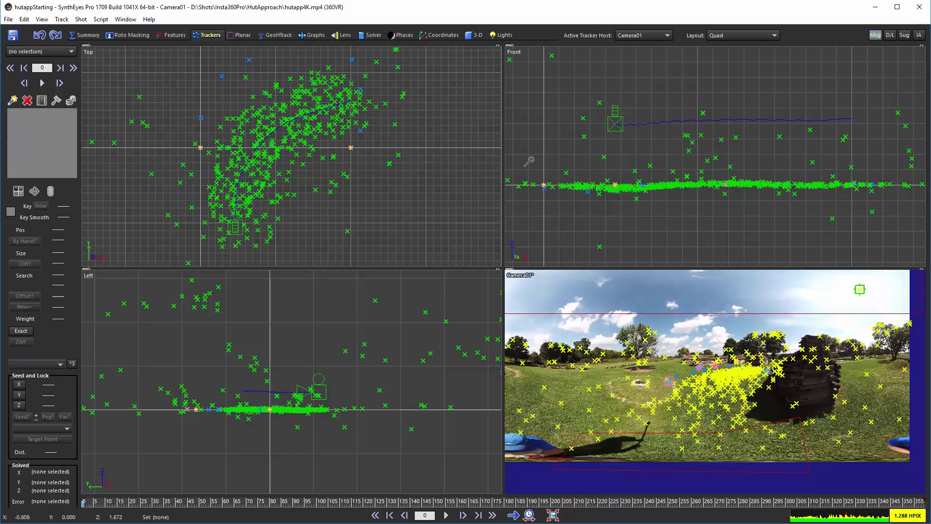
{"action": "left_click_drag", "start_coordinate": [535, 164], "coordinate": [566, 99]}
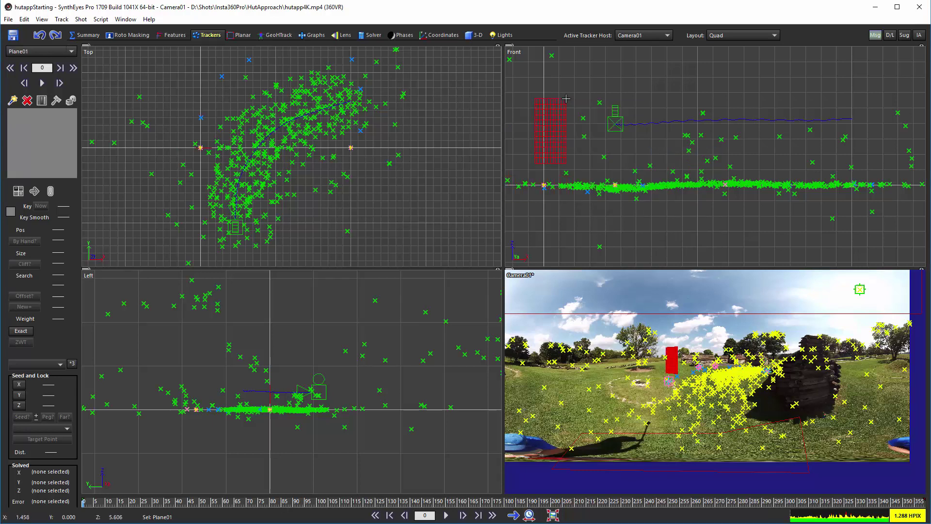
- Set the plane's aspect ratio to 0.5 with the Set Plane Aspect Ratio script
{"action": "left_click", "coordinate": [101, 20]}
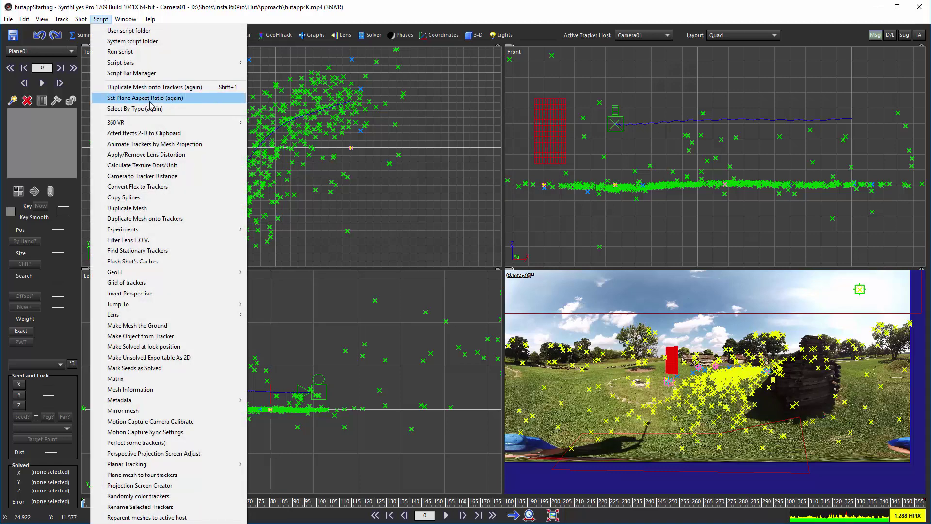
{"action": "left_click", "coordinate": [150, 99]}
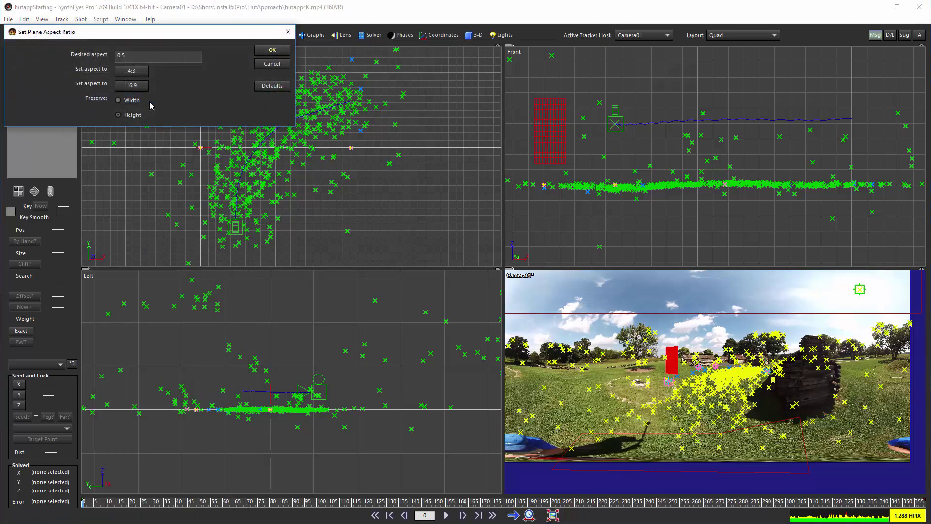
{"action": "left_click", "coordinate": [271, 49]}
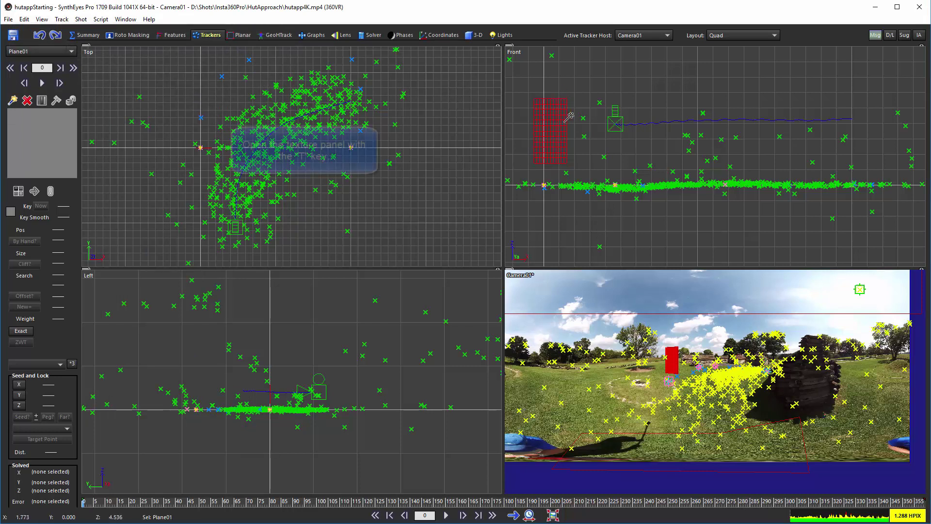
- Texture the plane with the russFlat.png image
{"action": "key", "text": "t"}
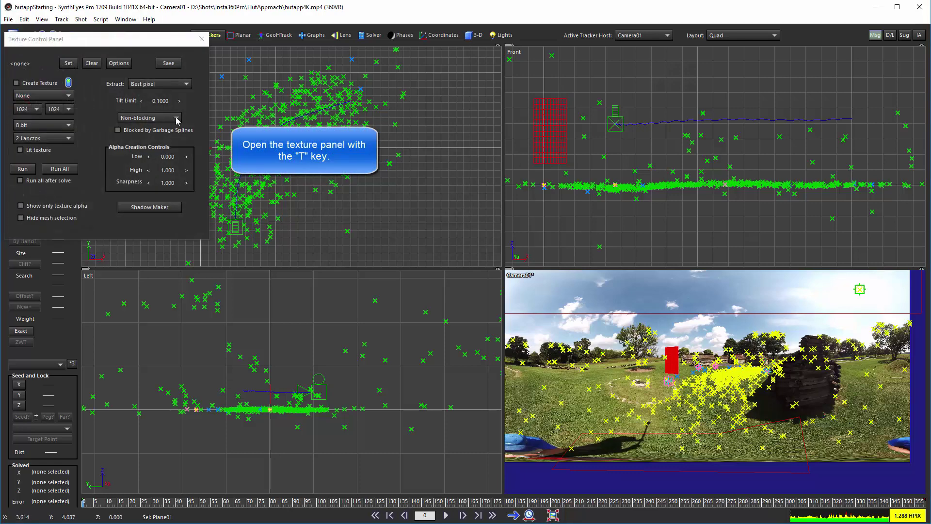
{"action": "left_click", "coordinate": [68, 63]}
{"action": "double_click", "coordinate": [381, 109]}
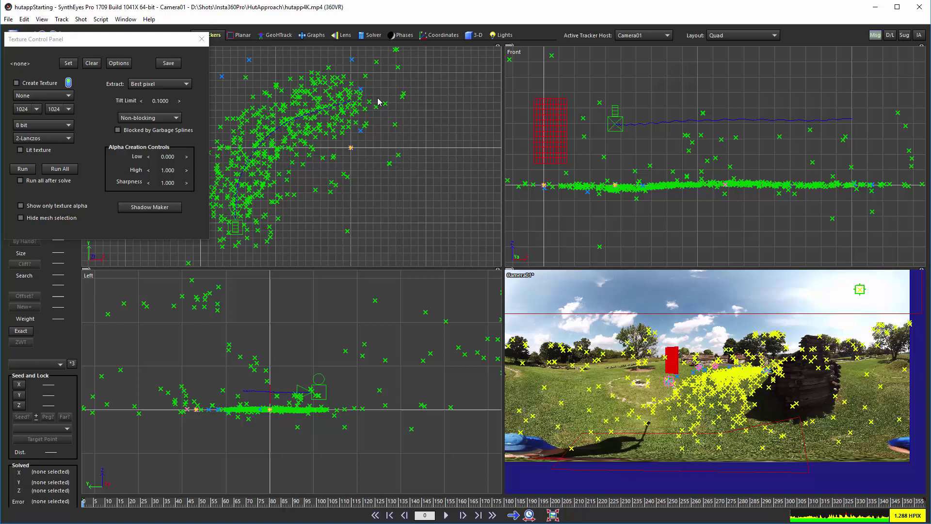
{"action": "left_click", "coordinate": [200, 40]}
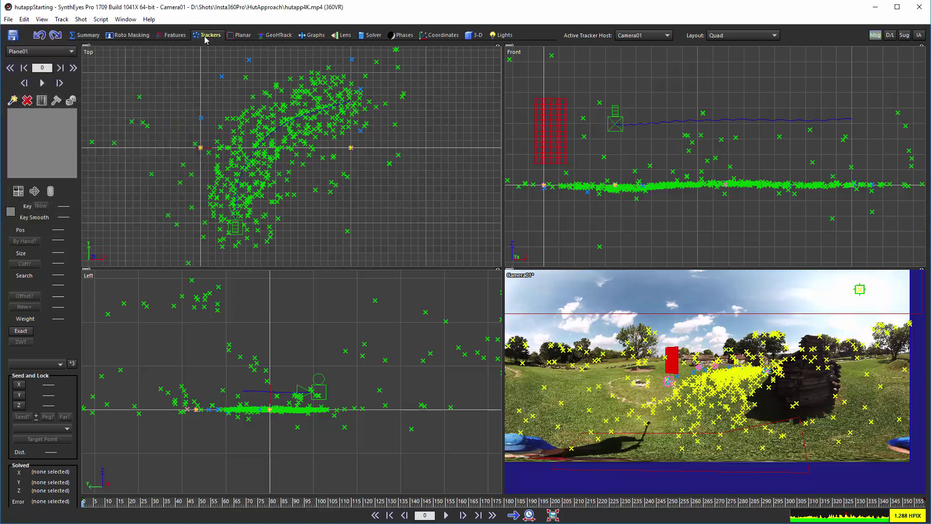
- Switch to the Quad Perspective layout and widen the perspective view's field of view
{"action": "left_click", "coordinate": [732, 39]}
{"action": "left_click", "coordinate": [729, 79]}
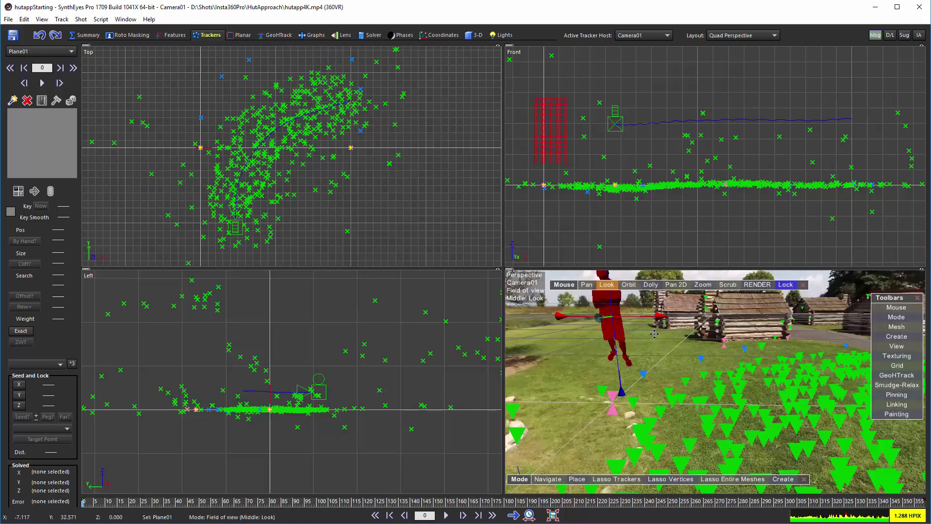
{"action": "left_click_drag", "start_coordinate": [655, 333], "coordinate": [629, 396]}
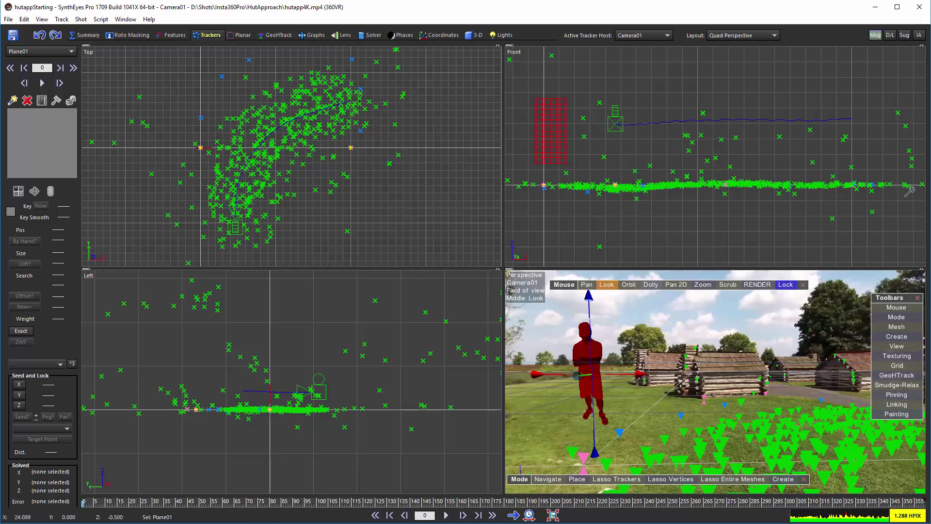
- Turn on Edit Pivots and drag the plane's pivot down under the figure's feet
{"action": "right_click", "coordinate": [656, 77]}
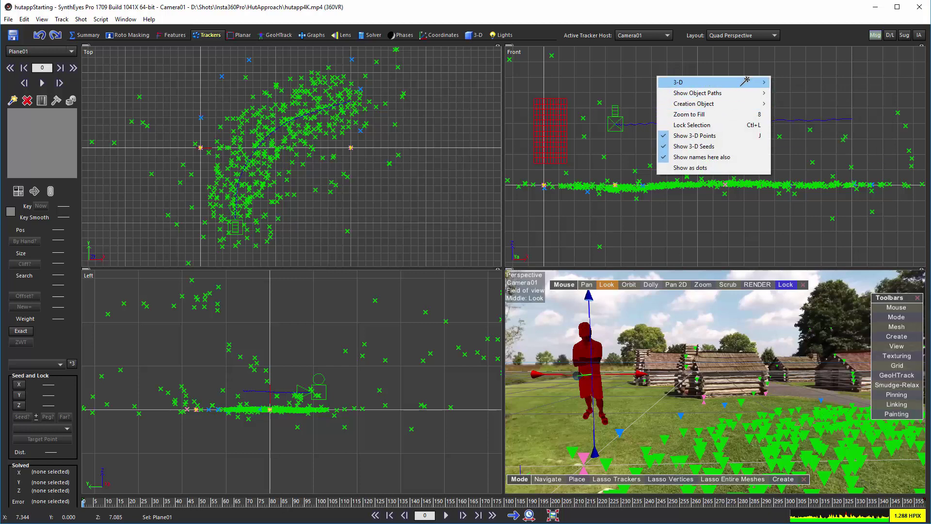
{"action": "mouse_move", "coordinate": [752, 82]}
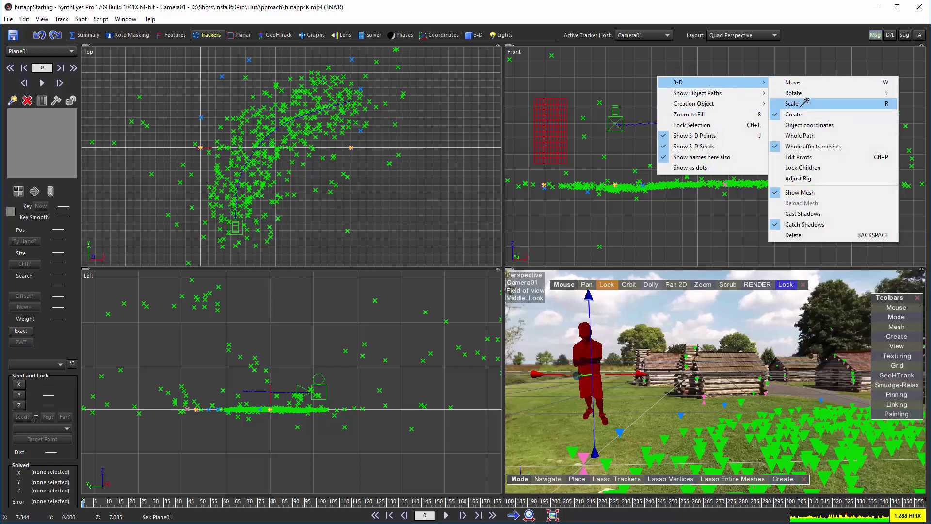
{"action": "left_click", "coordinate": [832, 158]}
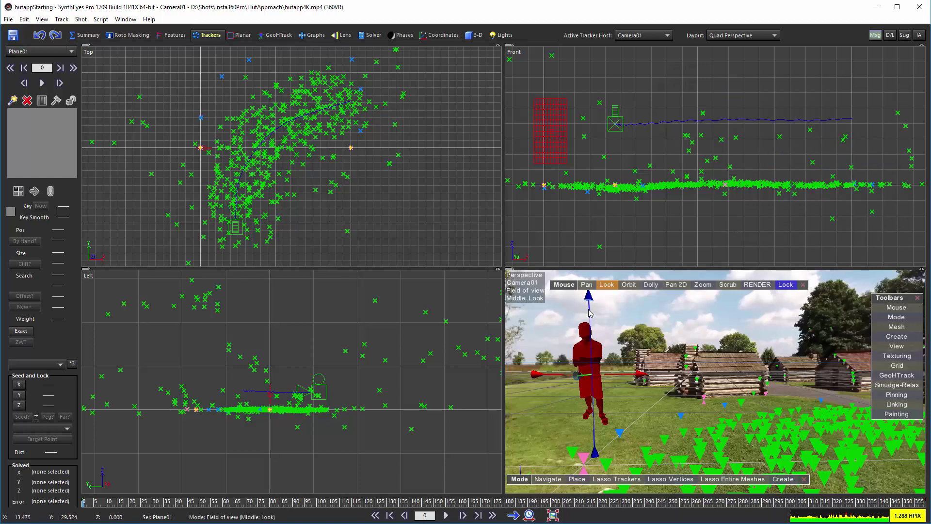
{"action": "left_click_drag", "start_coordinate": [590, 314], "coordinate": [594, 356]}
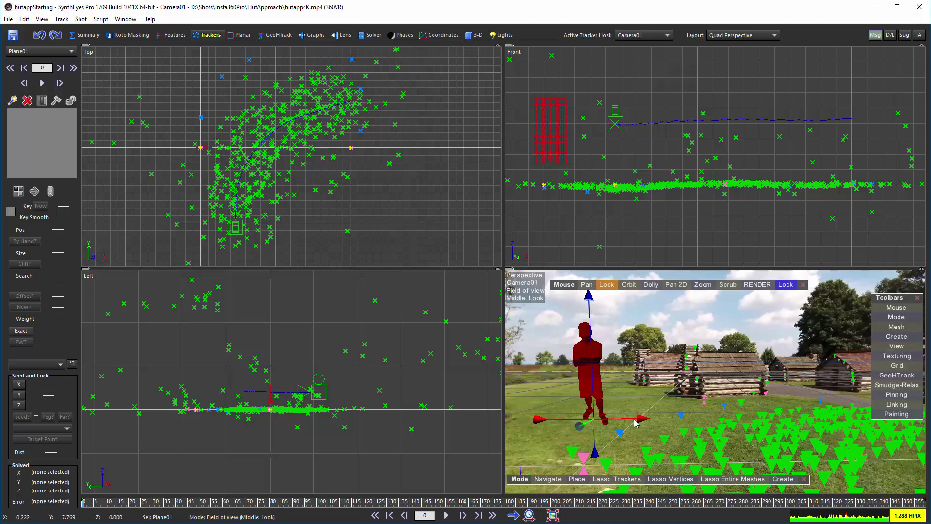
{"action": "left_click_drag", "start_coordinate": [632, 421], "coordinate": [624, 418]}
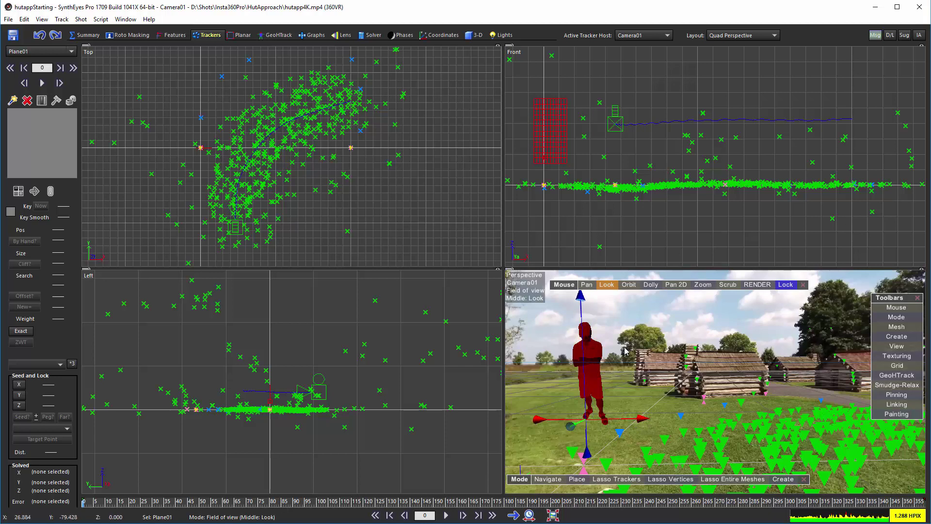
- Lock the perspective view back to the camera and turn Edit Pivots off
{"action": "left_click_drag", "start_coordinate": [631, 352], "coordinate": [738, 376]}
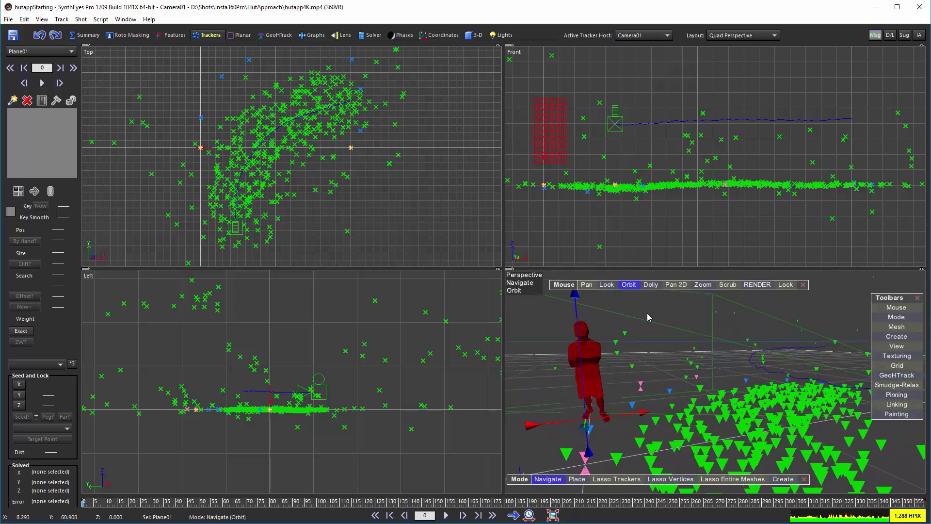
{"action": "left_click", "coordinate": [606, 284]}
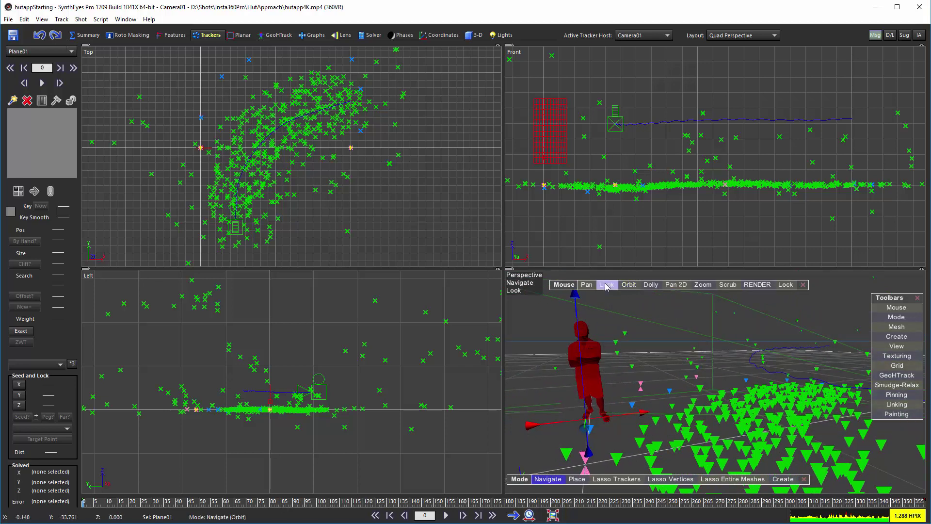
{"action": "left_click", "coordinate": [786, 286]}
{"action": "right_click", "coordinate": [684, 91]}
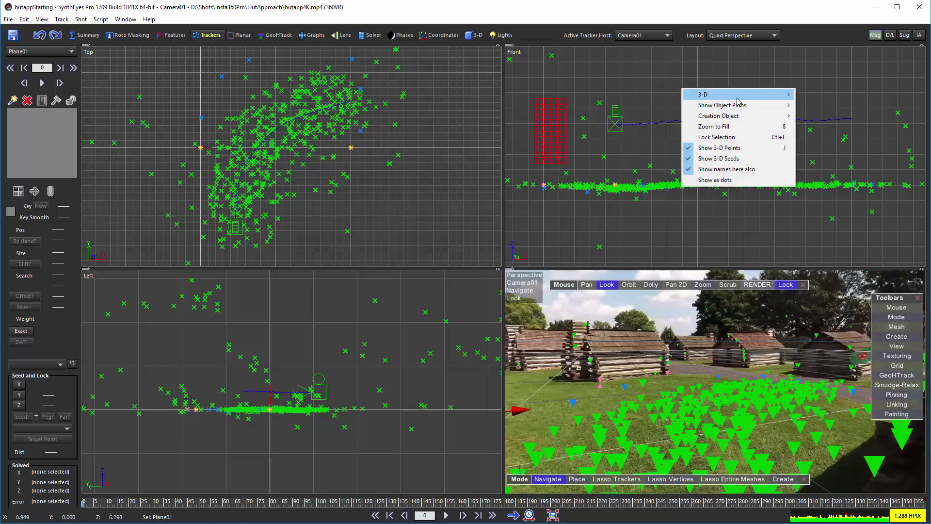
{"action": "mouse_move", "coordinate": [738, 100]}
{"action": "left_click", "coordinate": [834, 173]}
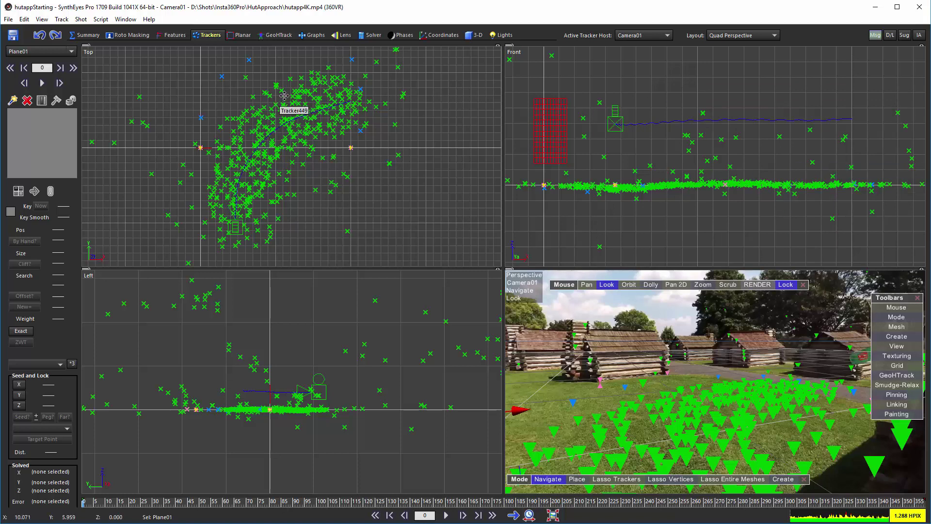
- In the 3-D room, scale the person plane from 5.0 down to about 3.5
{"action": "left_click", "coordinate": [469, 35]}
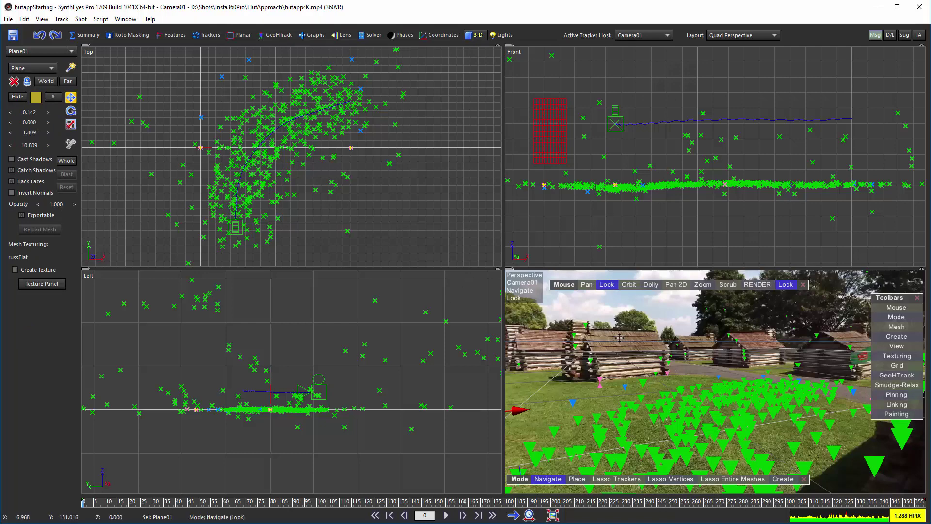
{"action": "left_click_drag", "start_coordinate": [619, 338], "coordinate": [757, 334]}
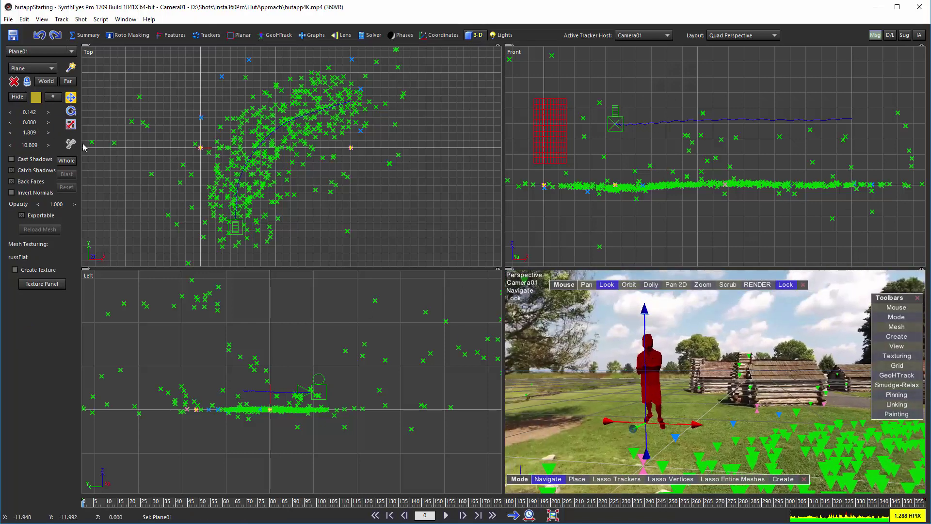
{"action": "left_click", "coordinate": [70, 126]}
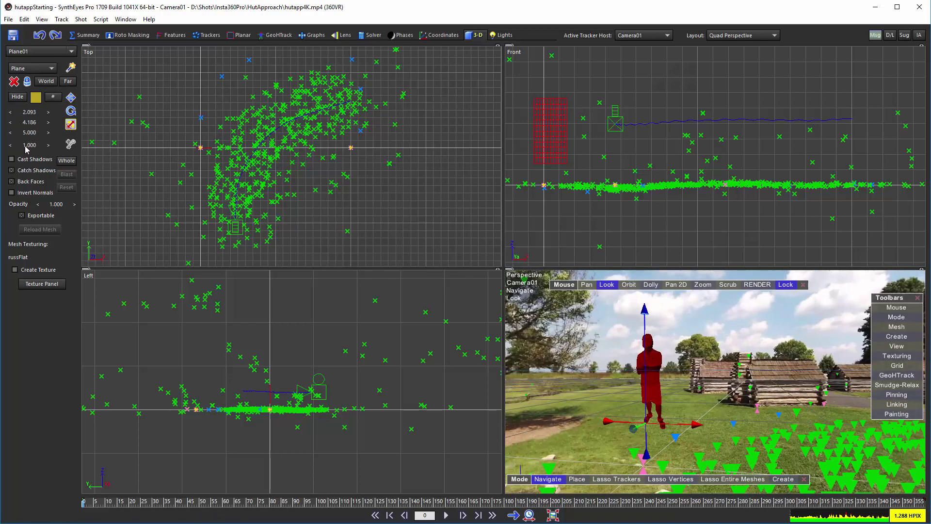
{"action": "left_click_drag", "start_coordinate": [33, 148], "coordinate": [15, 146]}
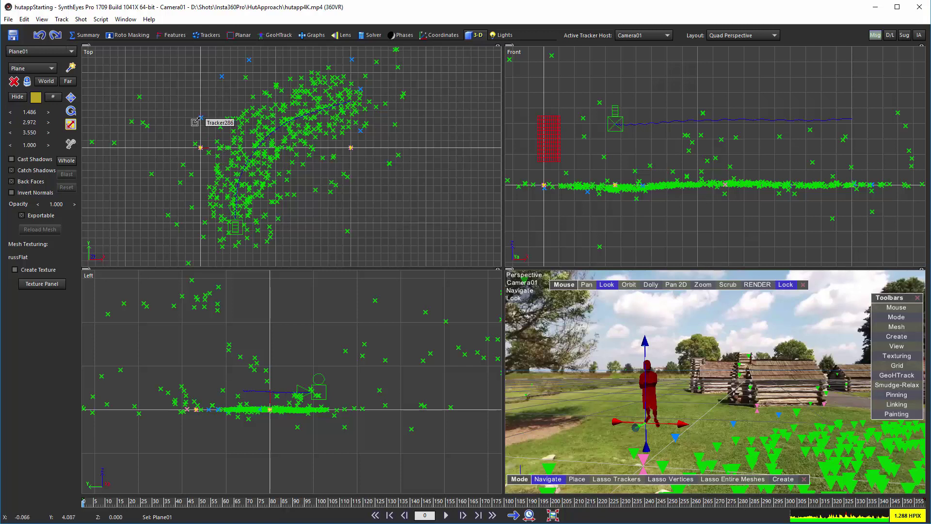
- Select Tracker286 and every other tracker of the same colour
{"action": "key", "text": "m"}
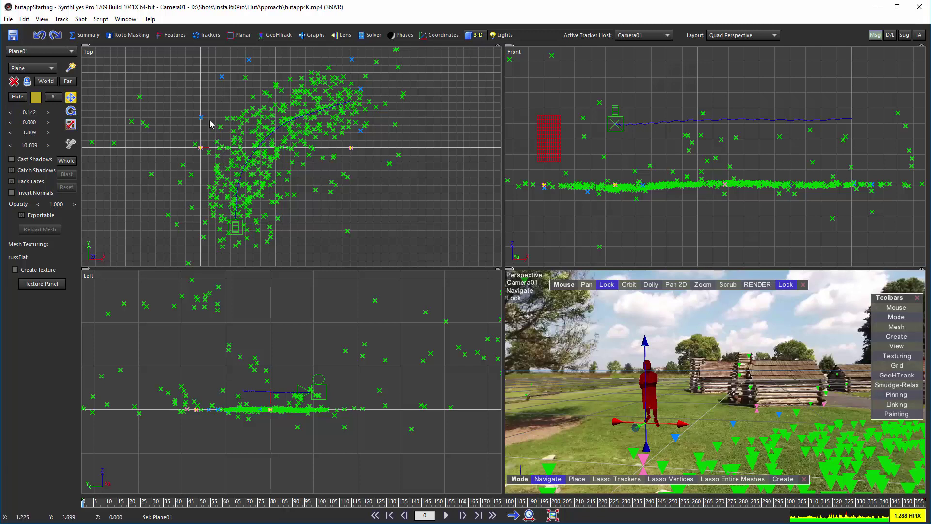
{"action": "left_click", "coordinate": [200, 118]}
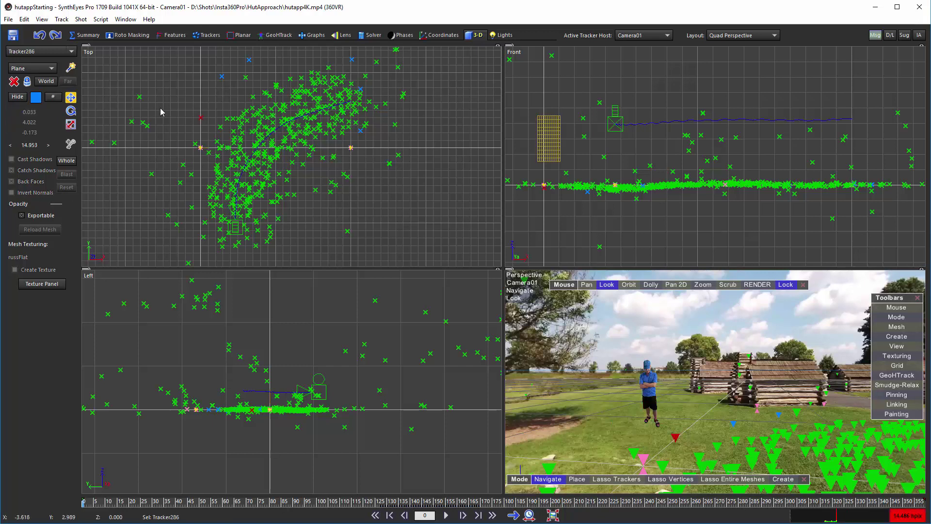
{"action": "left_click", "coordinate": [24, 19]}
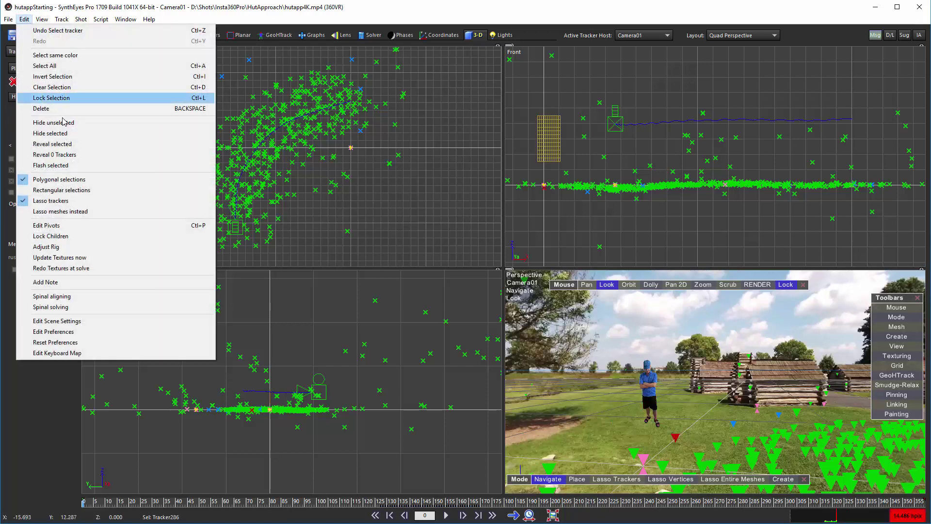
{"action": "left_click", "coordinate": [66, 55]}
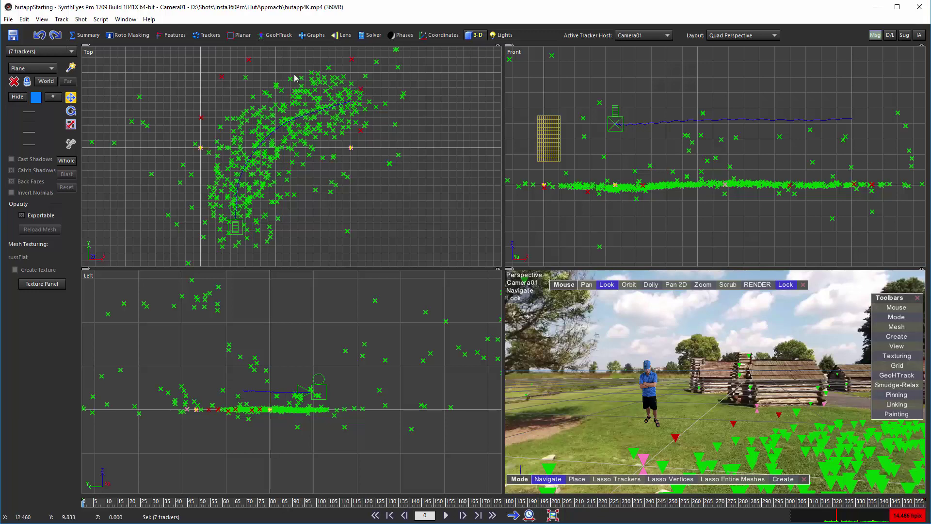
- Duplicate Plane01 onto the selected trackers, producing seven meshes
{"action": "left_click", "coordinate": [97, 21]}
{"action": "left_click", "coordinate": [126, 96]}
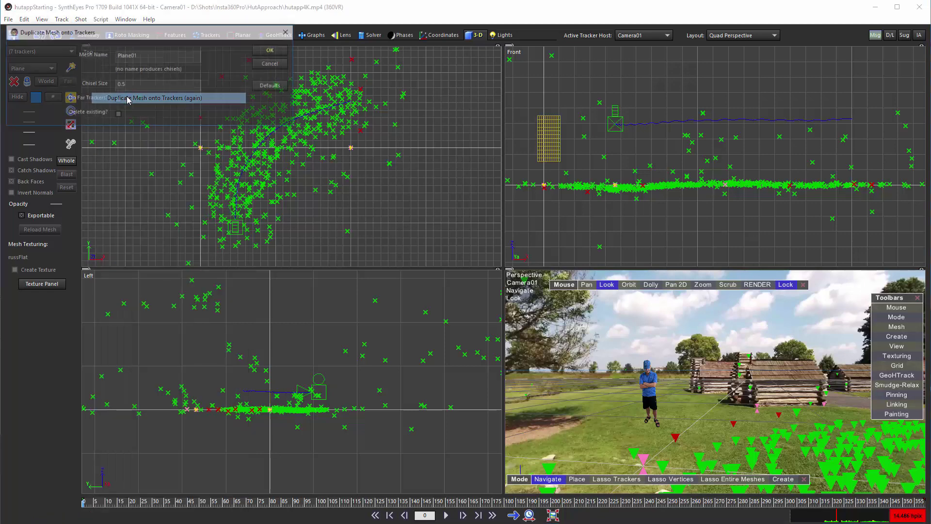
{"action": "left_click", "coordinate": [271, 52]}
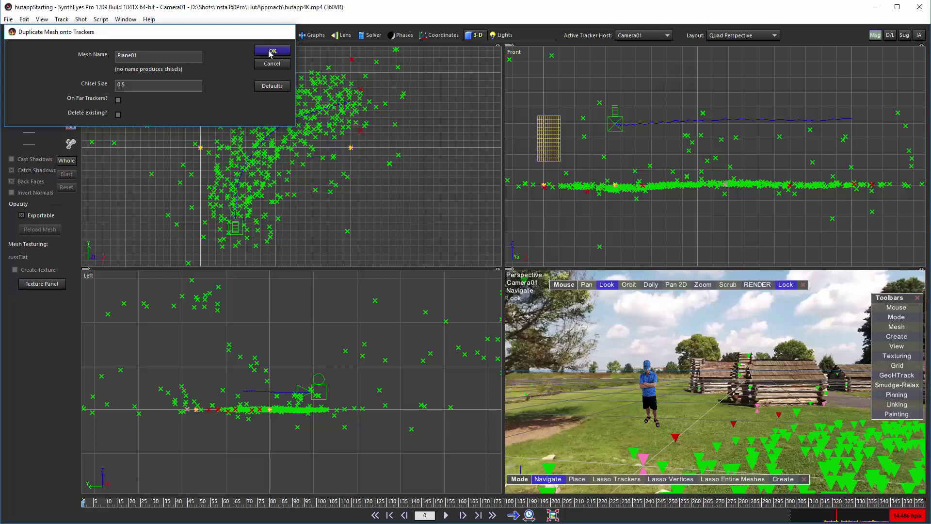
{"action": "left_click", "coordinate": [602, 382]}
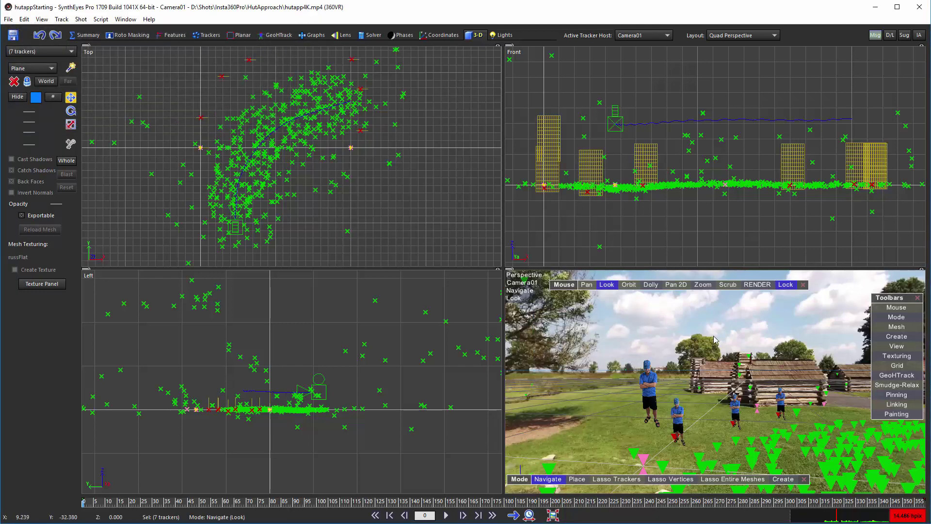
{"action": "mouse_move", "coordinate": [655, 339]}
{"action": "left_mouse_down"}
{"action": "mouse_move", "coordinate": [505, 326]}
{"action": "mouse_move", "coordinate": [645, 338]}
{"action": "left_mouse_up"}
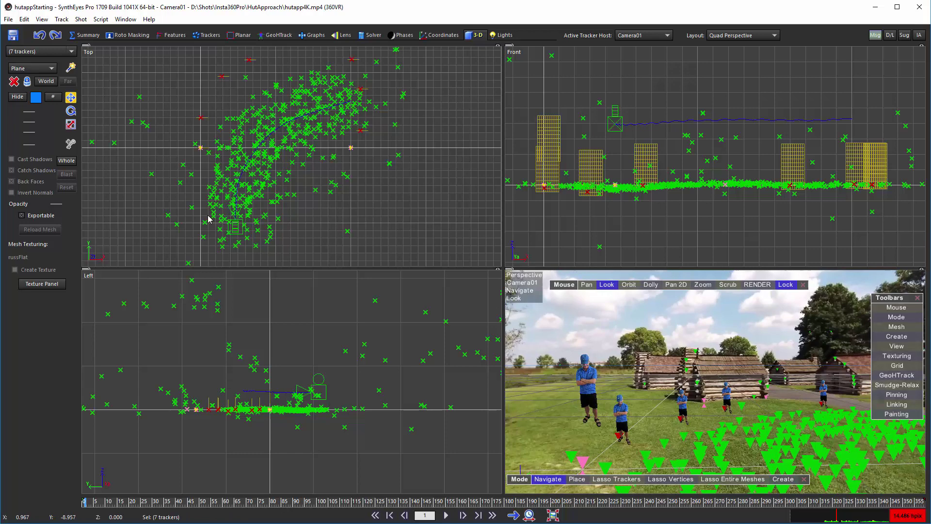
- Clear the tracker selection, then select the original Plane01 and delete it
{"action": "left_click", "coordinate": [24, 19]}
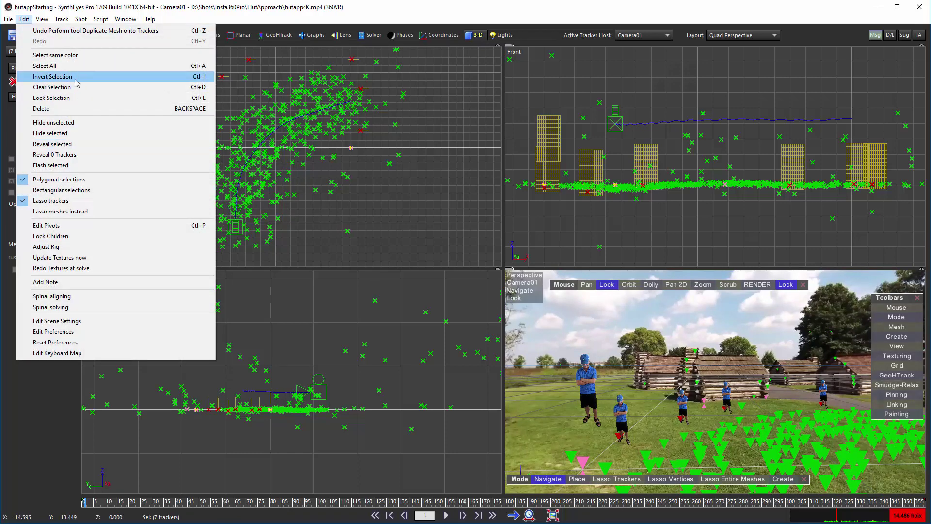
{"action": "left_click", "coordinate": [49, 66]}
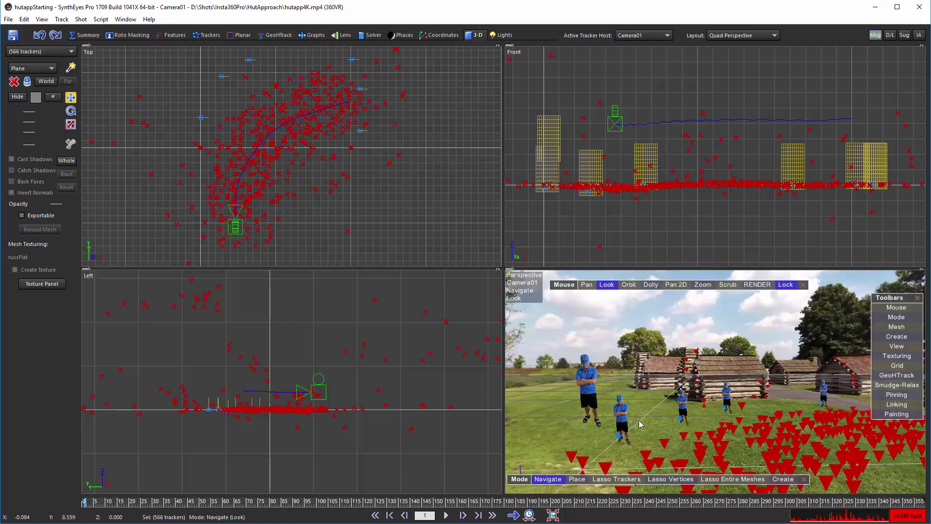
{"action": "left_click", "coordinate": [587, 380]}
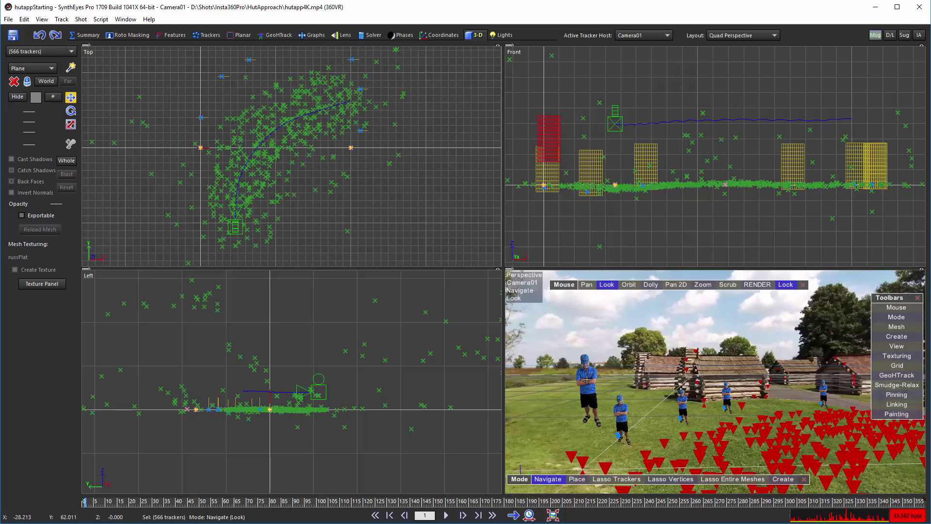
{"action": "left_click", "coordinate": [587, 381]}
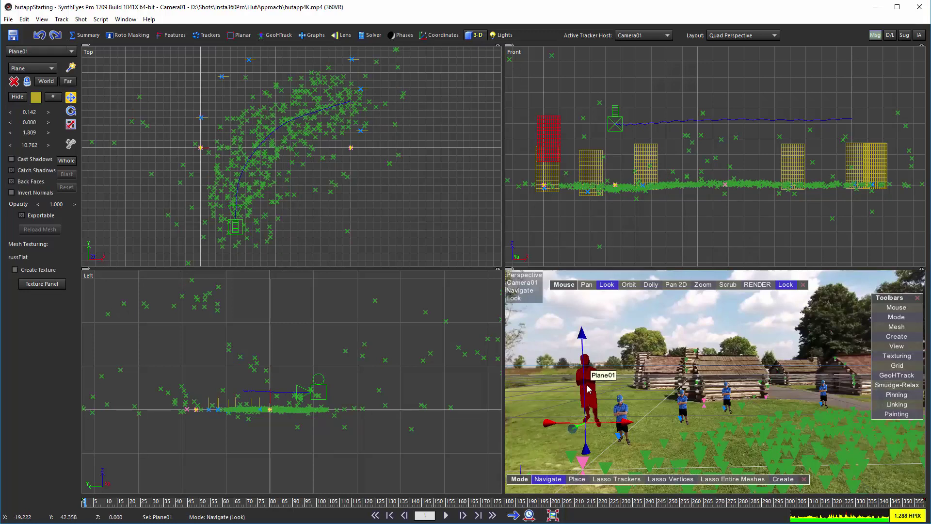
{"action": "key", "text": "Delete"}
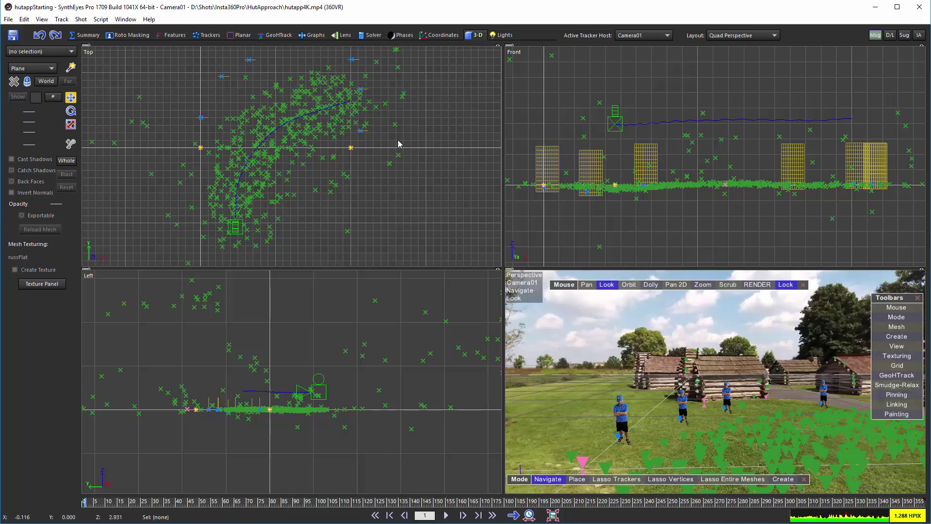
{"action": "middle_click_drag", "start_coordinate": [262, 98], "coordinate": [263, 139]}
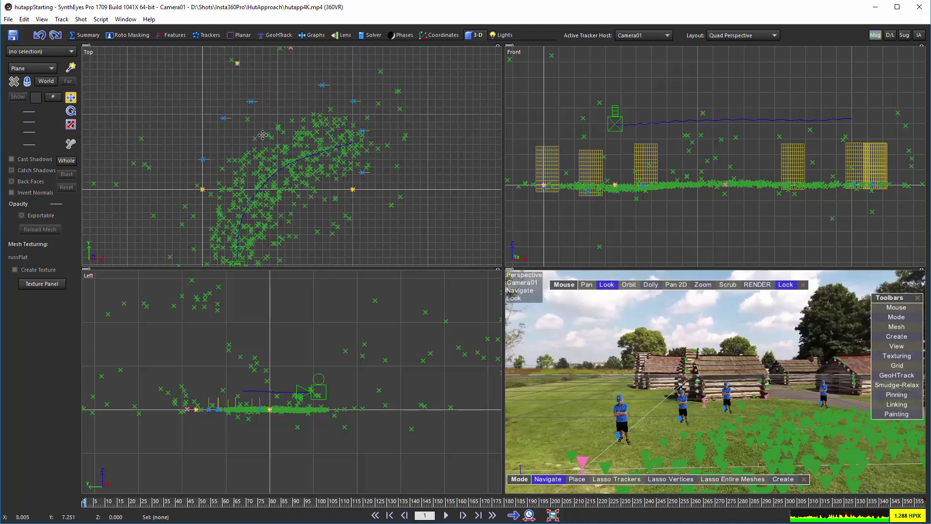
{"action": "scroll", "coordinate": [262, 117], "scroll_direction": "up", "scroll_amount": 2}
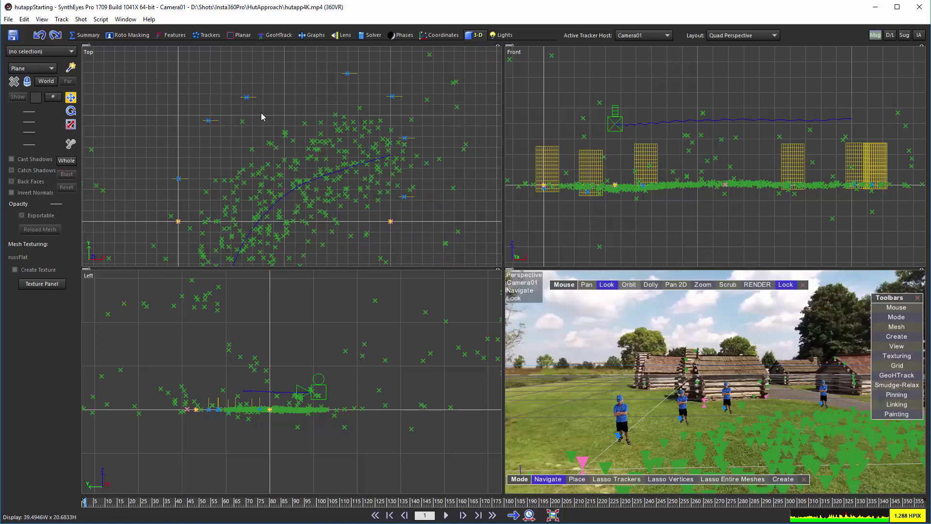
- Rotate Plane01Clone1, Clone2, Clone3 and the rightmost clone to new headings
{"action": "key", "text": "r"}
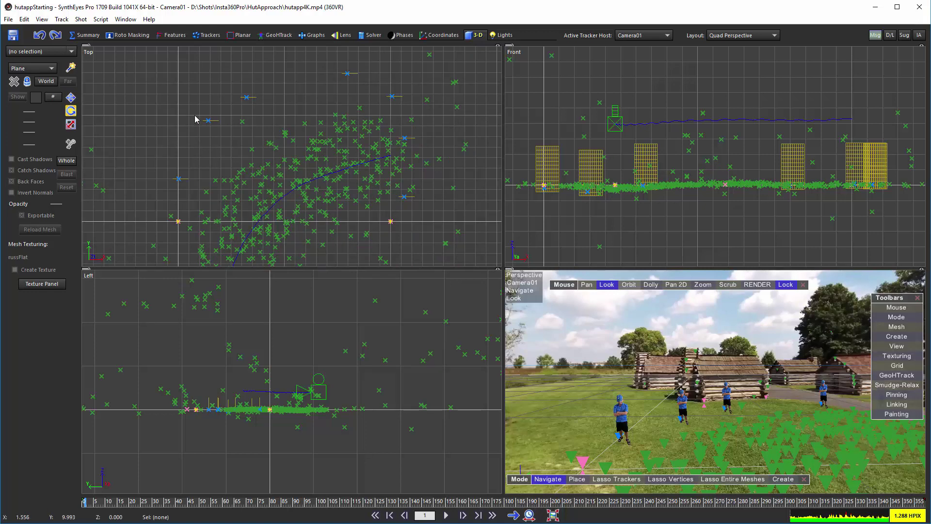
{"action": "left_click", "coordinate": [183, 179]}
{"action": "left_click_drag", "start_coordinate": [191, 149], "coordinate": [207, 123]}
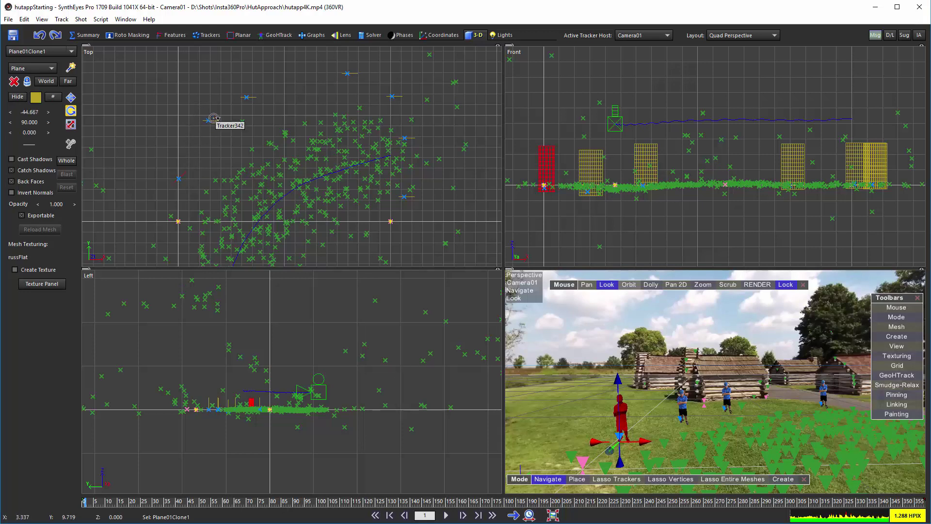
{"action": "left_click", "coordinate": [210, 120]}
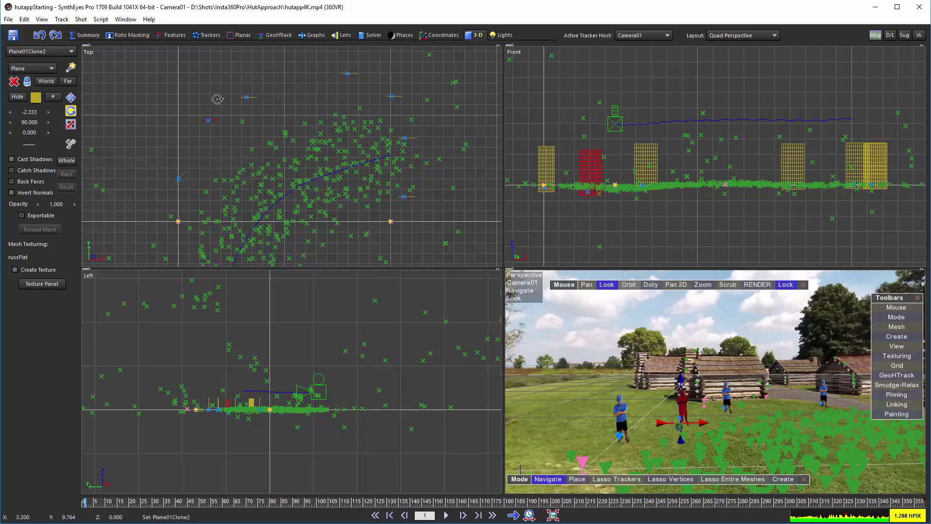
{"action": "left_click_drag", "start_coordinate": [219, 91], "coordinate": [219, 89]}
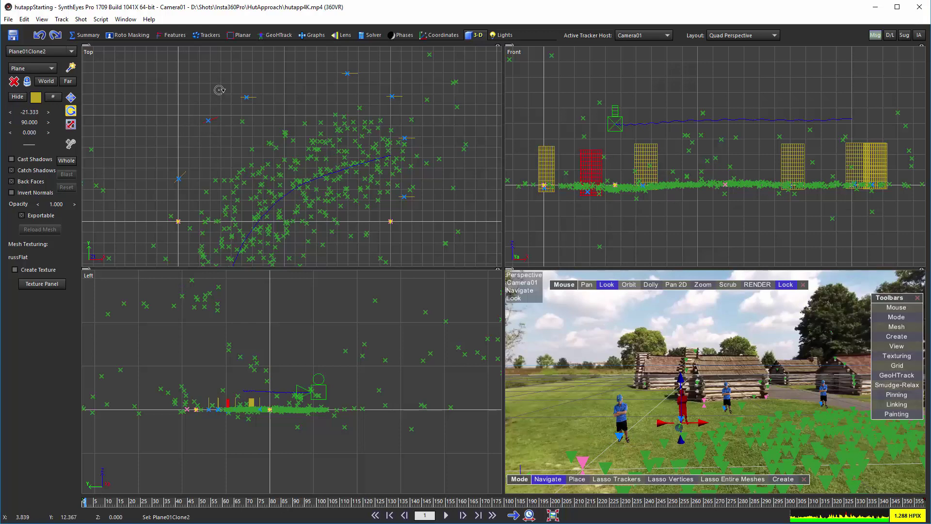
{"action": "left_click", "coordinate": [249, 96]}
{"action": "left_click_drag", "start_coordinate": [261, 63], "coordinate": [262, 64]}
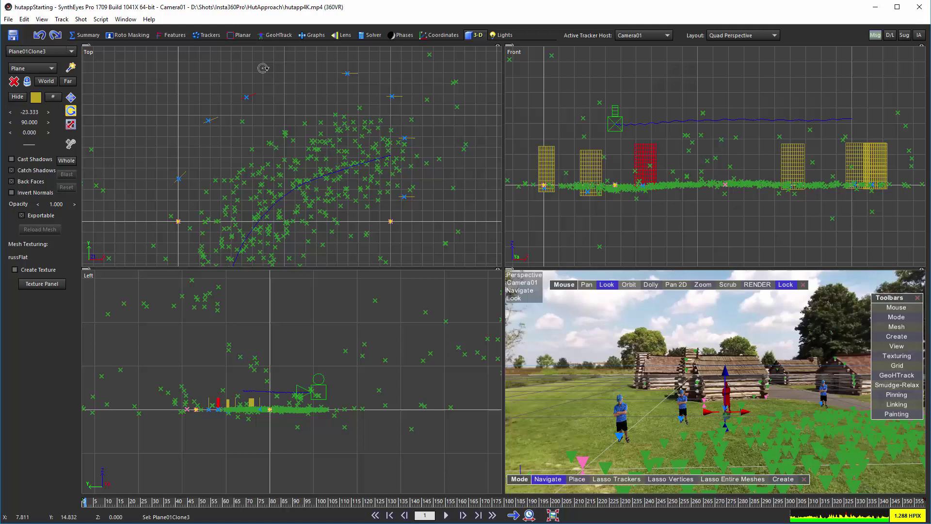
{"action": "left_click", "coordinate": [393, 97]}
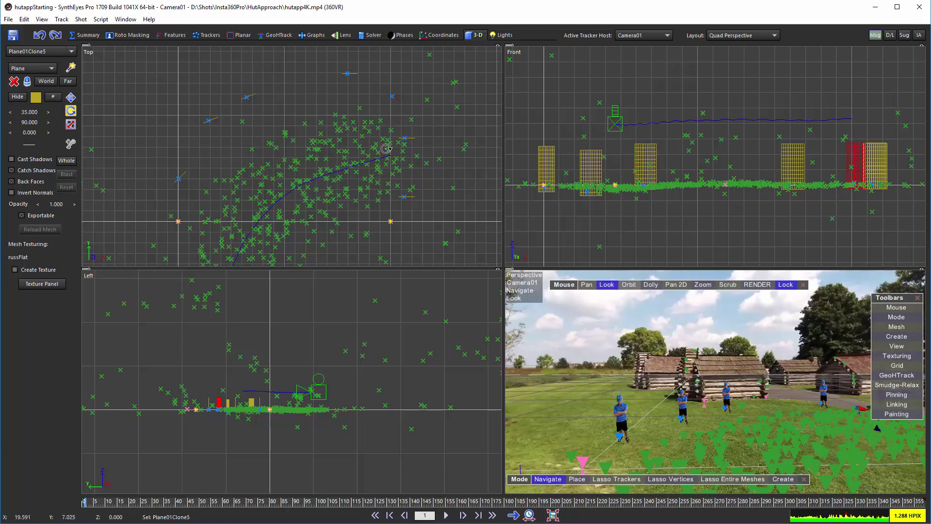
{"action": "left_click", "coordinate": [405, 139]}
{"action": "left_click_drag", "start_coordinate": [408, 161], "coordinate": [296, 355]}
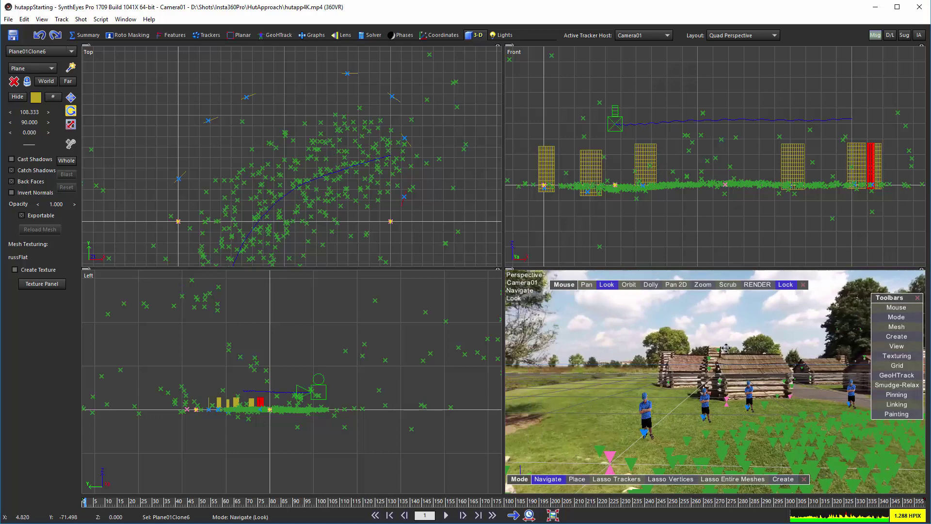
{"action": "left_click_drag", "start_coordinate": [726, 348], "coordinate": [560, 344]}
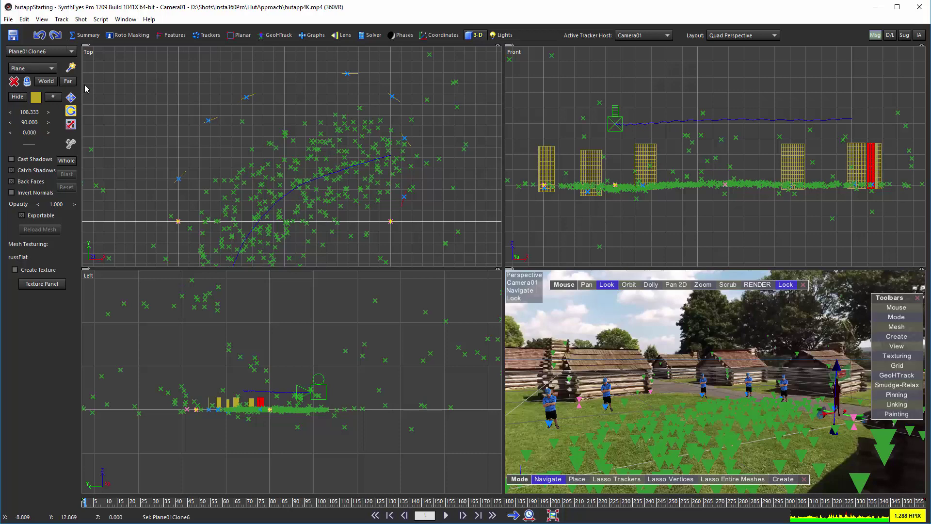
- Start an After Effects Javascript export that overwrites hutappClones.jsx
{"action": "left_click", "coordinate": [8, 19]}
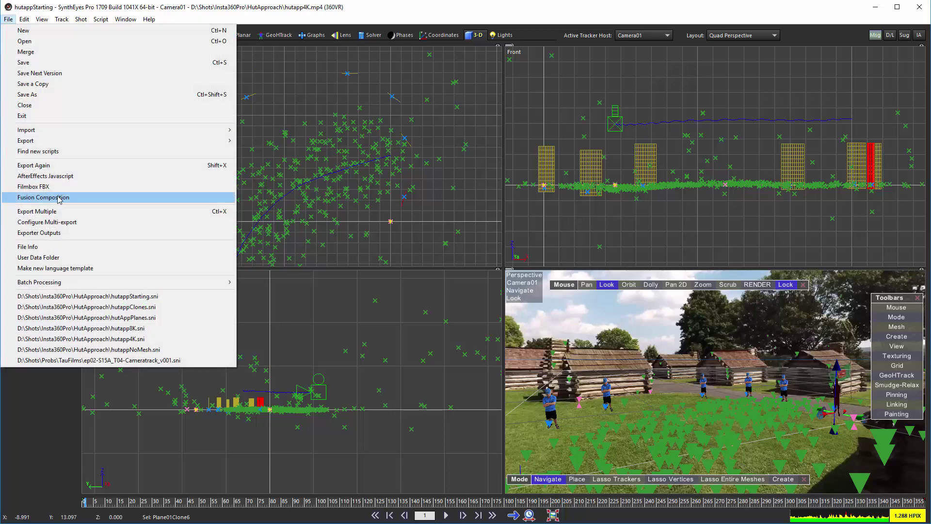
{"action": "left_click", "coordinate": [61, 179]}
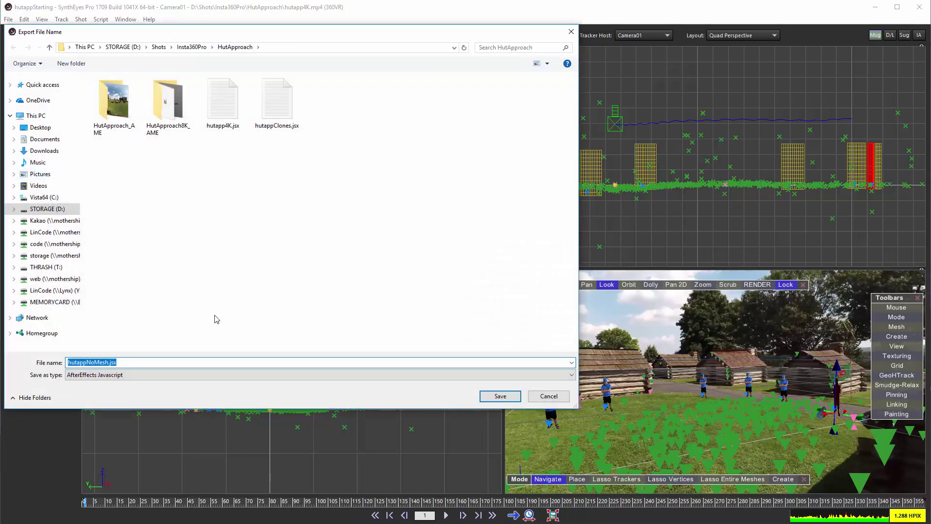
{"action": "left_click", "coordinate": [296, 125]}
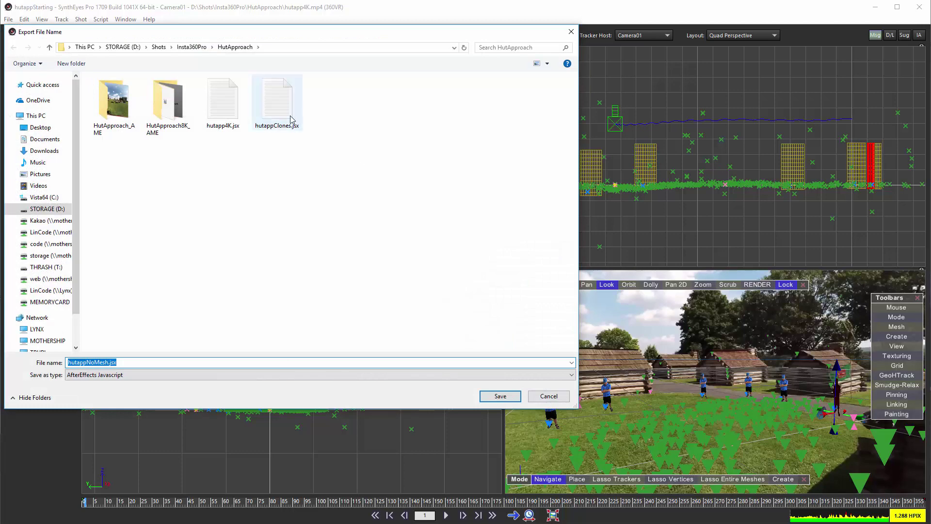
{"action": "left_click", "coordinate": [491, 398]}
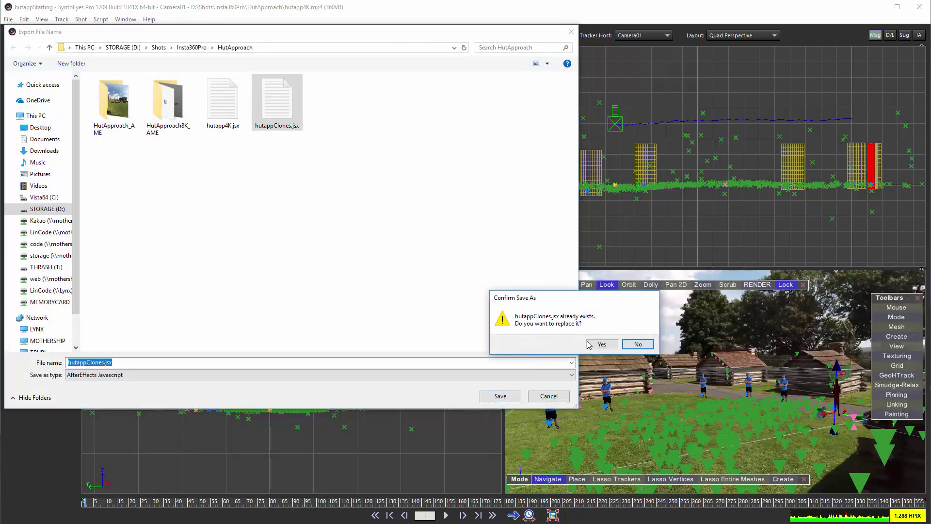
{"action": "left_click", "coordinate": [590, 344]}
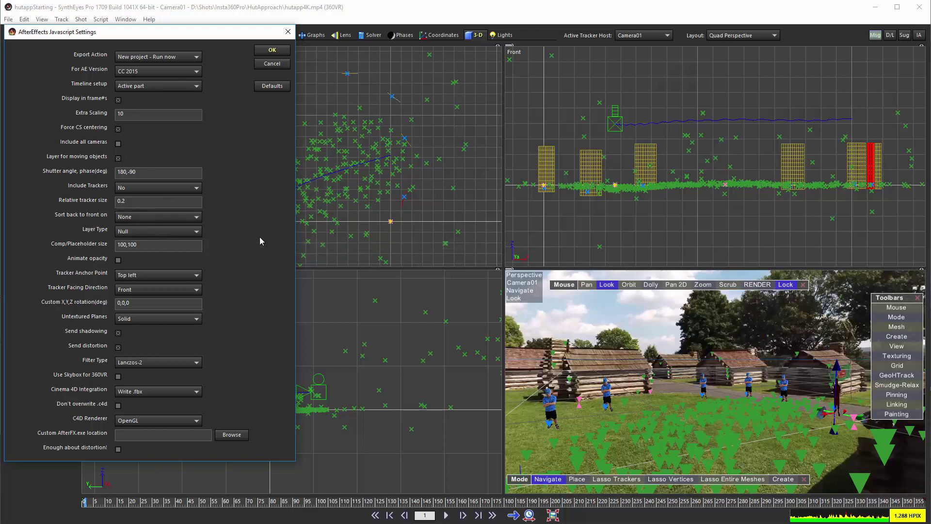
- Set trackers to Planars as such, Single Comp layers, size 1000,2000, anchored Bottom center
{"action": "left_click", "coordinate": [137, 190]}
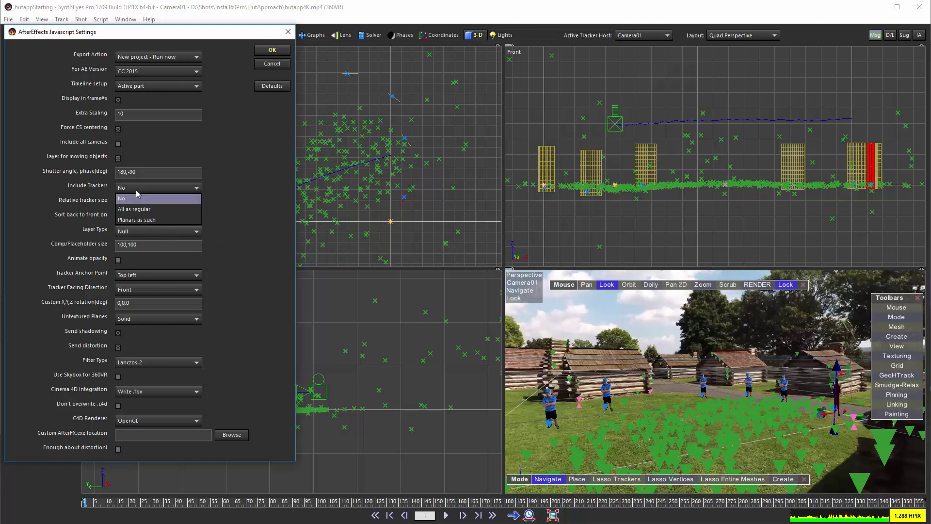
{"action": "left_click", "coordinate": [136, 219]}
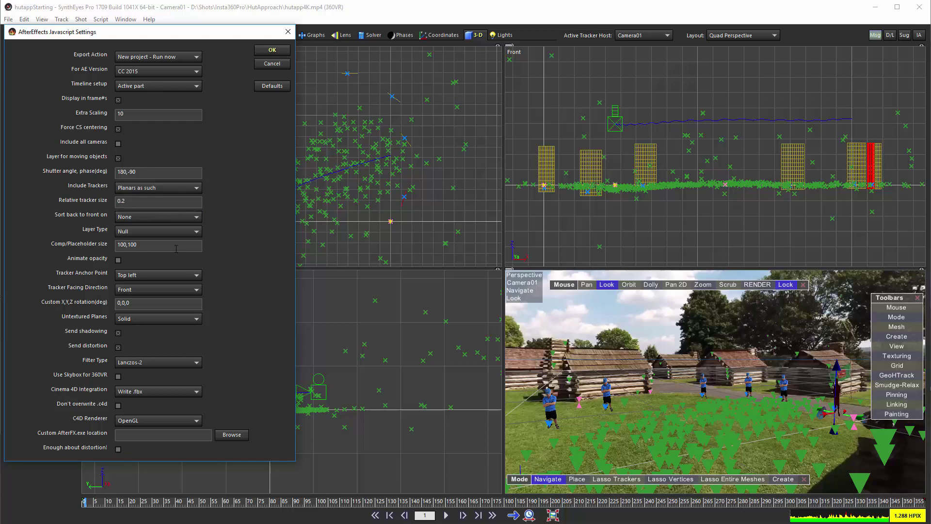
{"action": "left_click", "coordinate": [173, 232]}
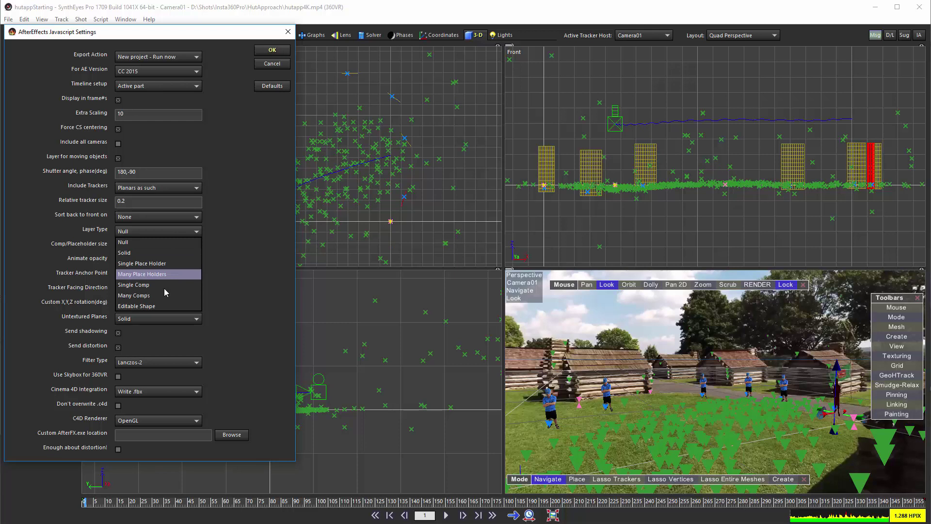
{"action": "left_click", "coordinate": [145, 284]}
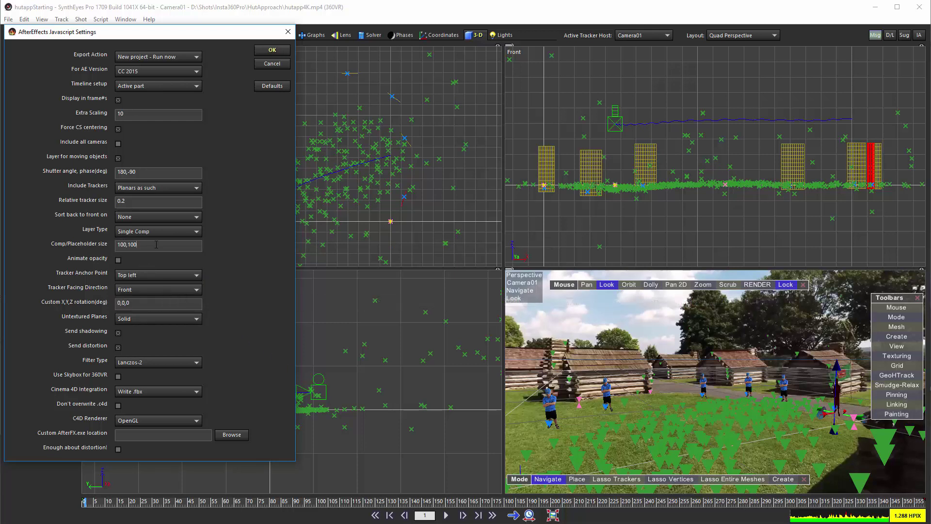
{"action": "left_click_drag", "start_coordinate": [138, 244], "coordinate": [108, 245]}
{"action": "type", "text": "1000"}
{"action": "left_click", "coordinate": [142, 275]}
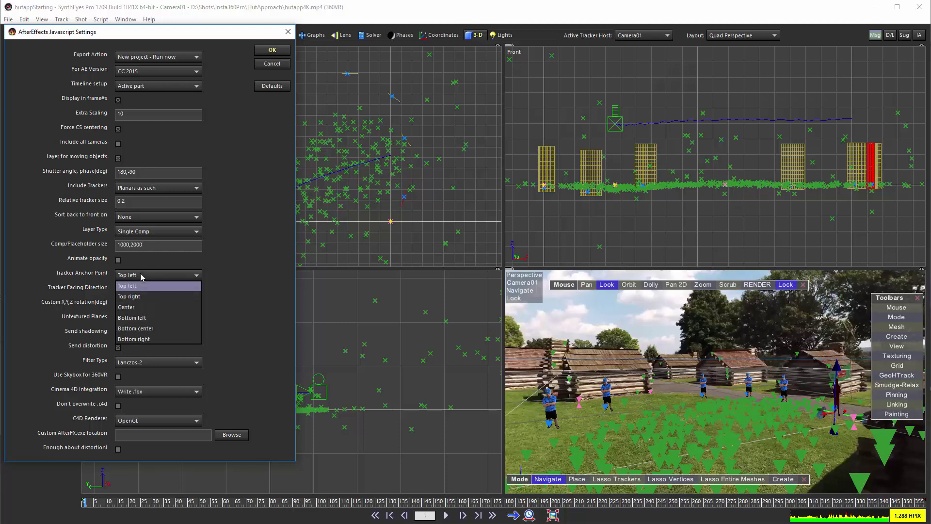
{"action": "left_click", "coordinate": [138, 333]}
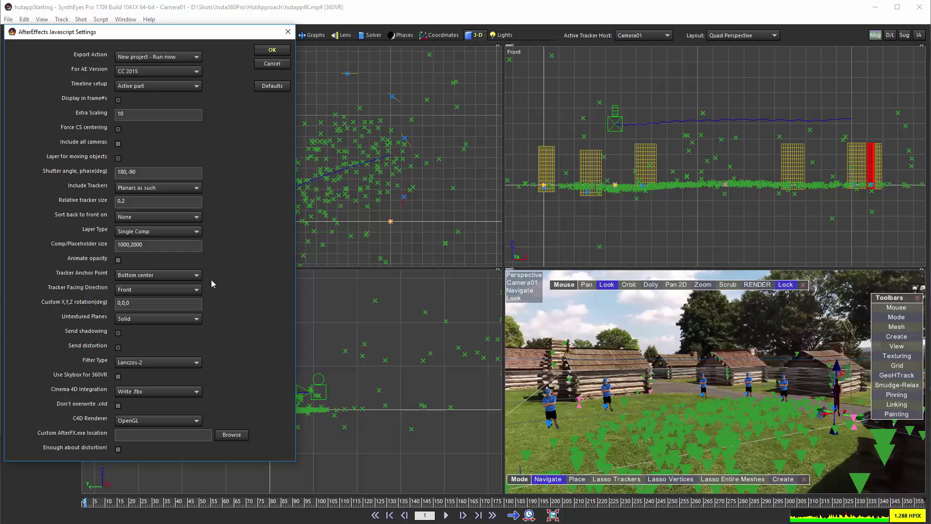
- Make trackers orient to the camera, turn off Cinema 4D integration, and run the export
{"action": "left_click", "coordinate": [155, 290]}
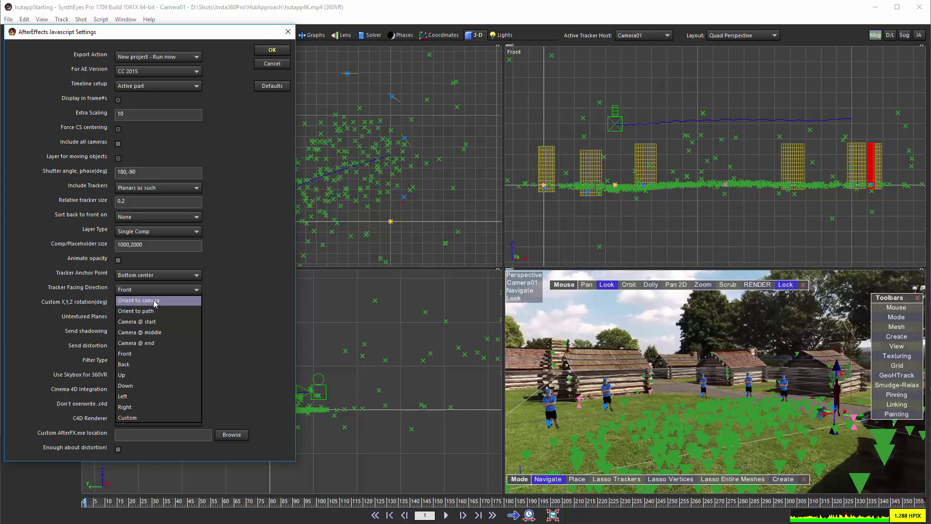
{"action": "left_click", "coordinate": [155, 302]}
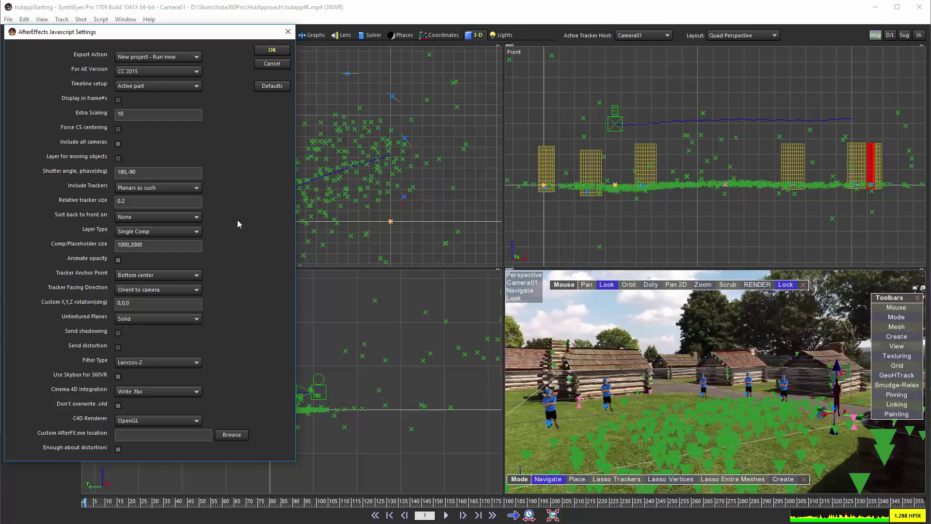
{"action": "left_click", "coordinate": [175, 391]}
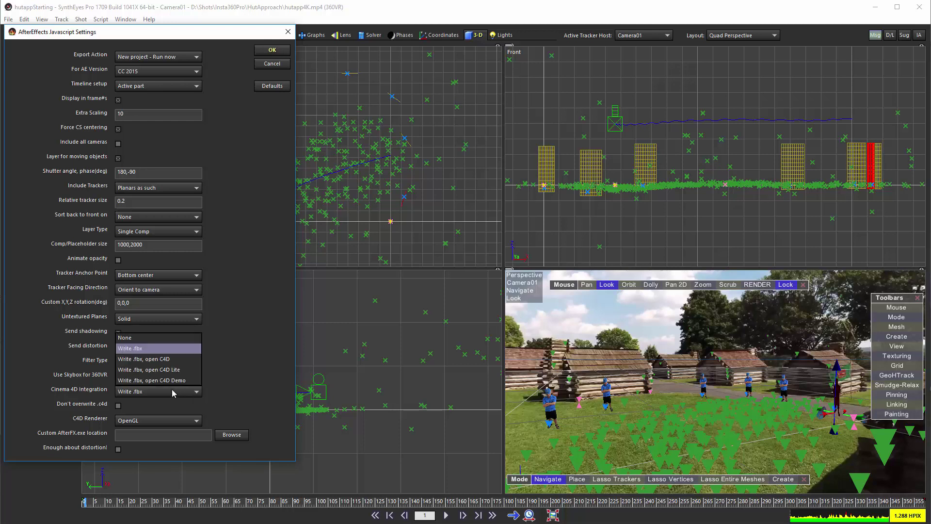
{"action": "left_click", "coordinate": [149, 336]}
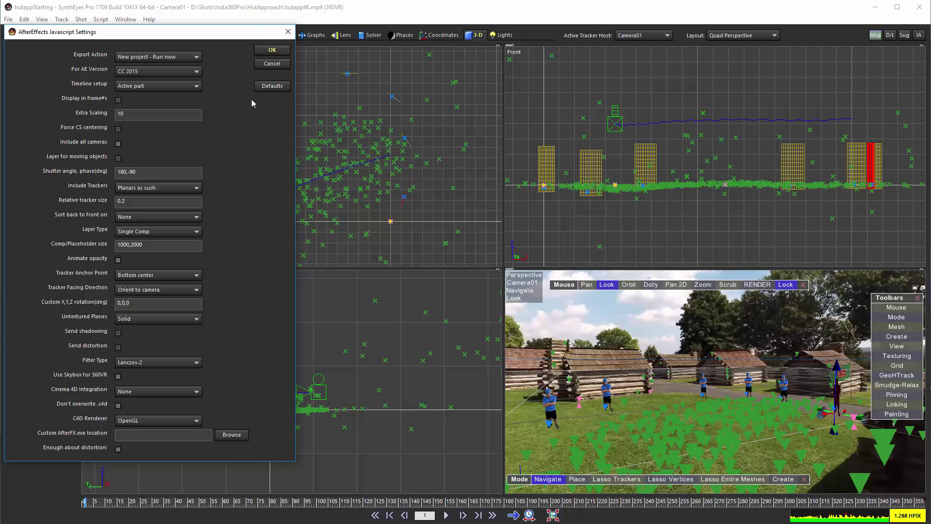
{"action": "left_click", "coordinate": [265, 54]}
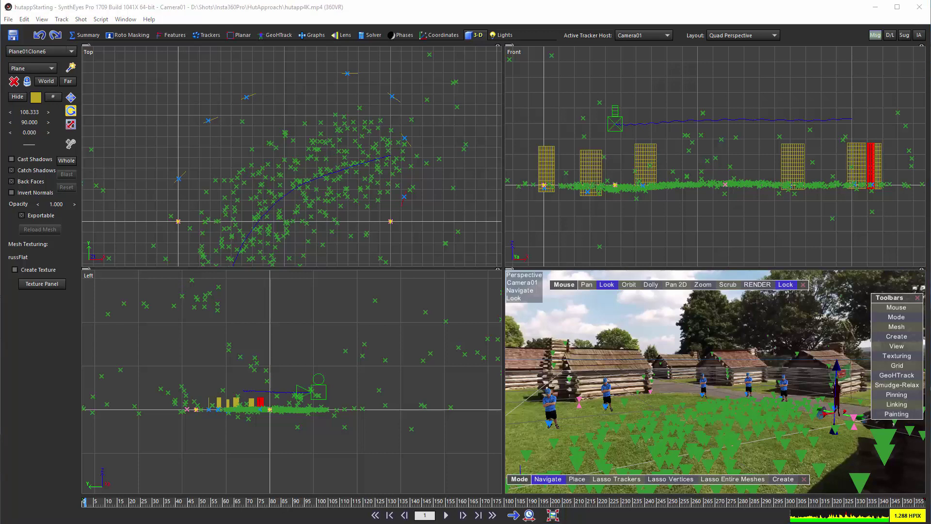
- Return to the generated After Effects project and open the empty 1000×2000 SharedComp composition
{"action": "key", "text": "alt+Tab"}
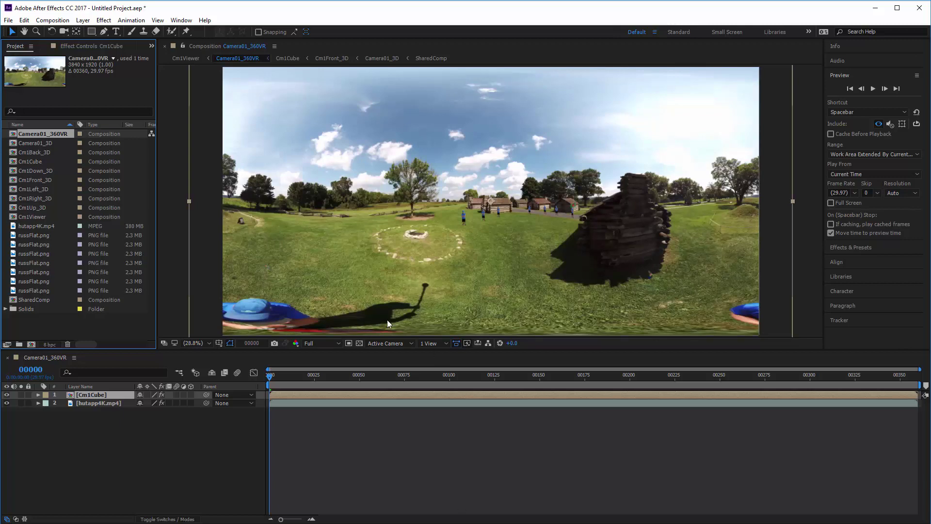
{"action": "scroll", "coordinate": [532, 228], "scroll_direction": "up", "scroll_amount": 5}
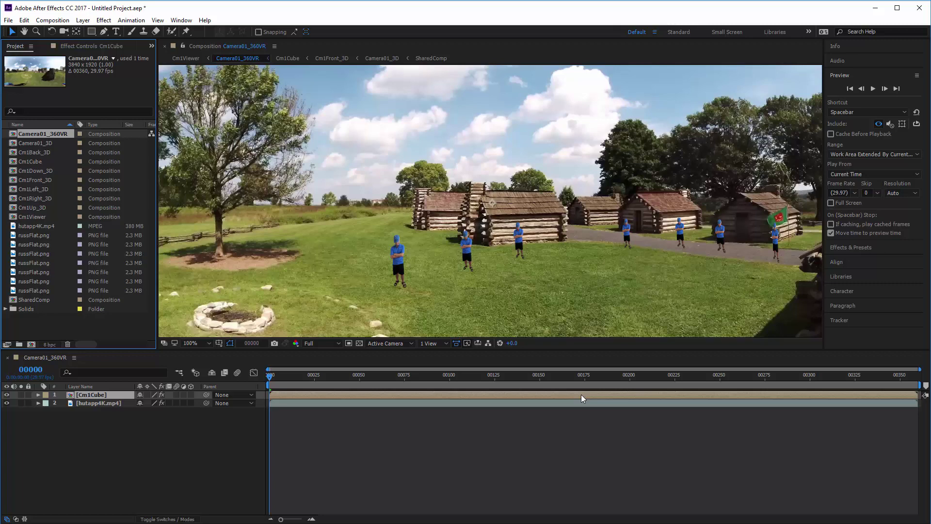
{"action": "left_click", "coordinate": [36, 143]}
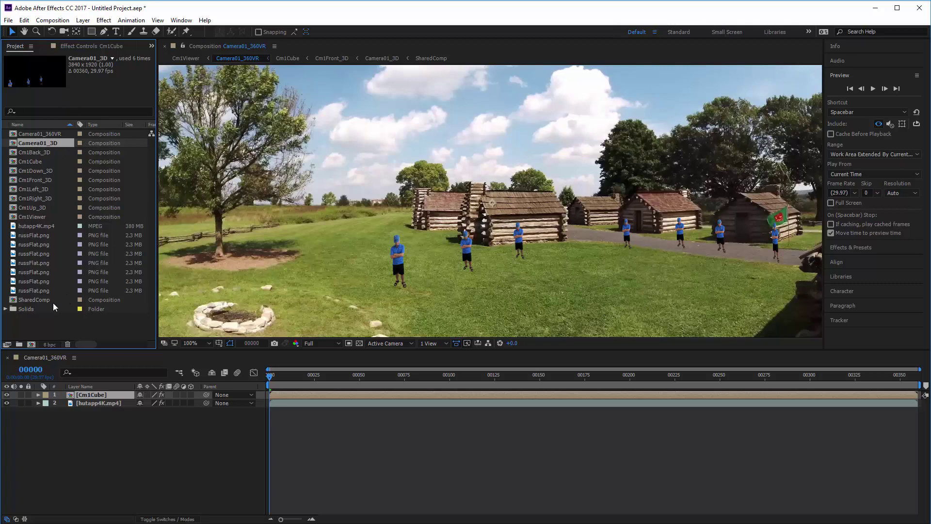
{"action": "double_click", "coordinate": [37, 301]}
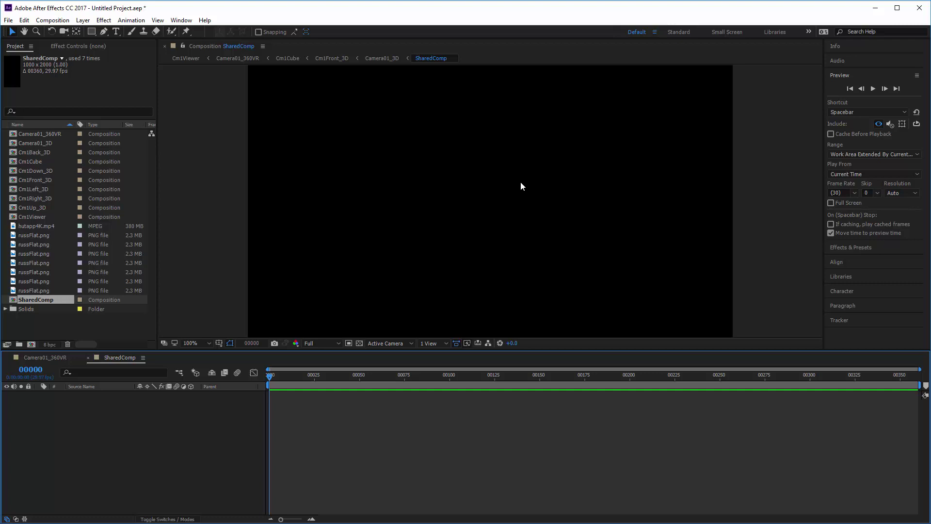
- Import the recent russFlat.png footage into SharedComp and scale it up to fill the frame
{"action": "key", "text": "comma"}
{"action": "key", "text": "comma"}
{"action": "key", "text": "comma"}
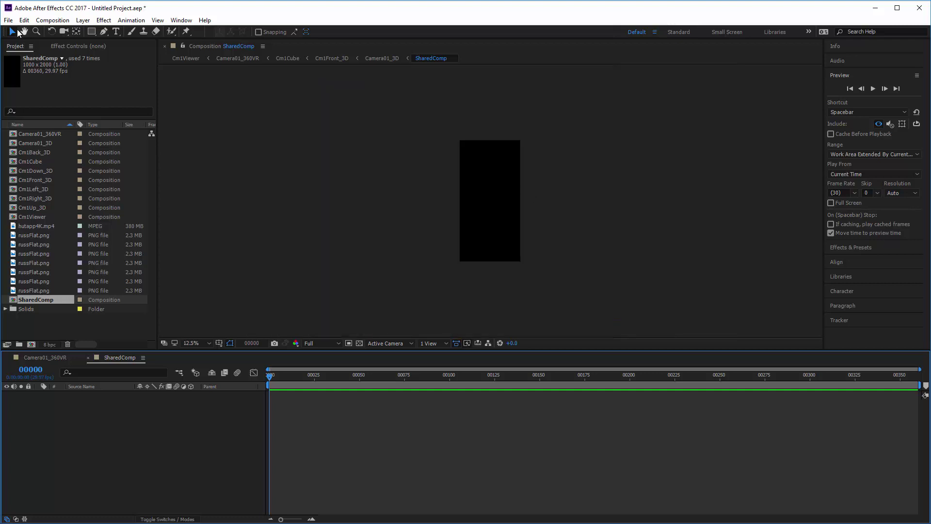
{"action": "left_click", "coordinate": [8, 20]}
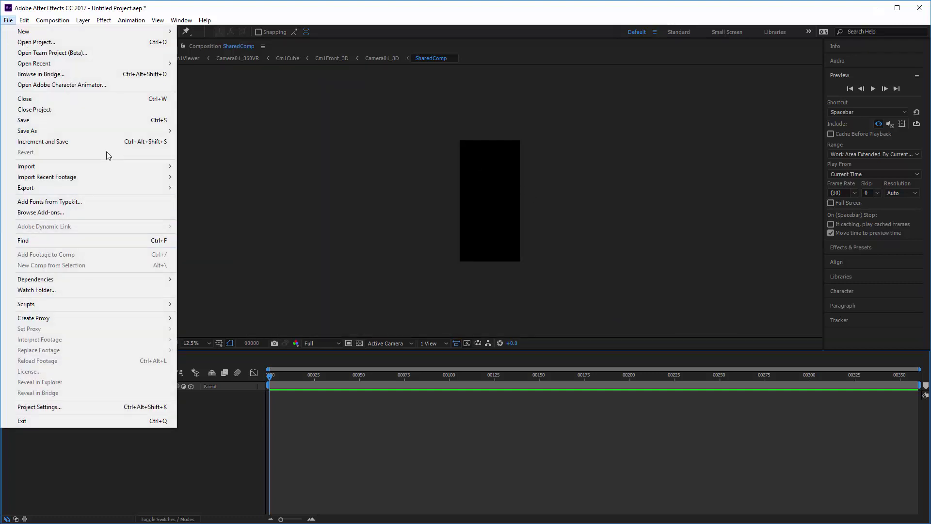
{"action": "mouse_move", "coordinate": [110, 175]}
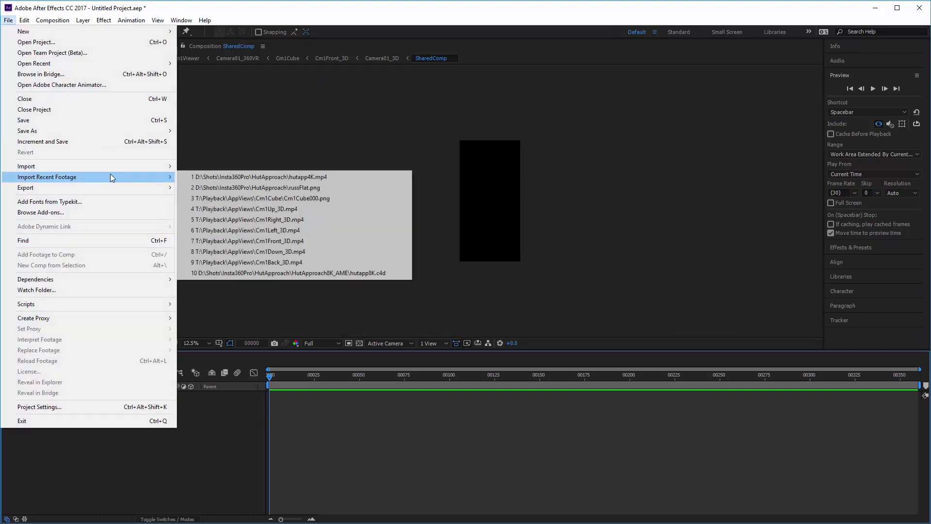
{"action": "left_click", "coordinate": [229, 187]}
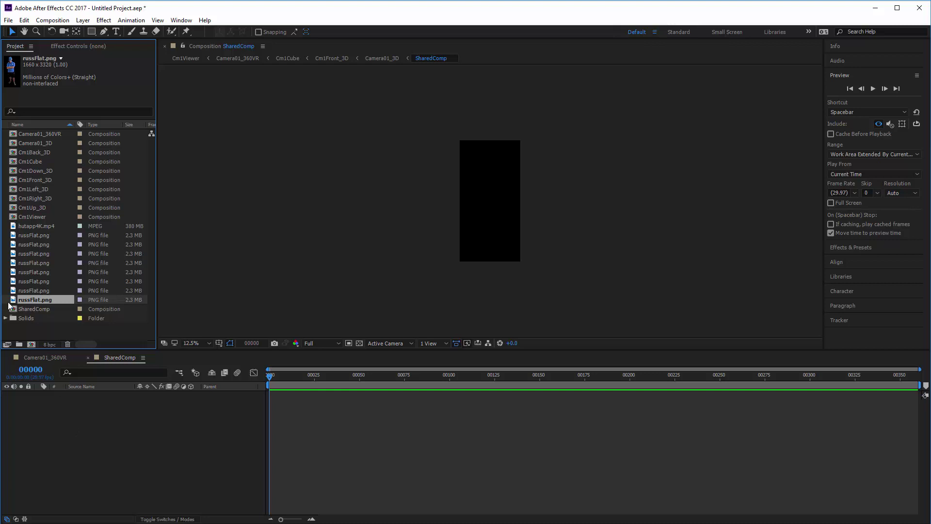
{"action": "left_click_drag", "start_coordinate": [79, 460], "coordinate": [78, 461]}
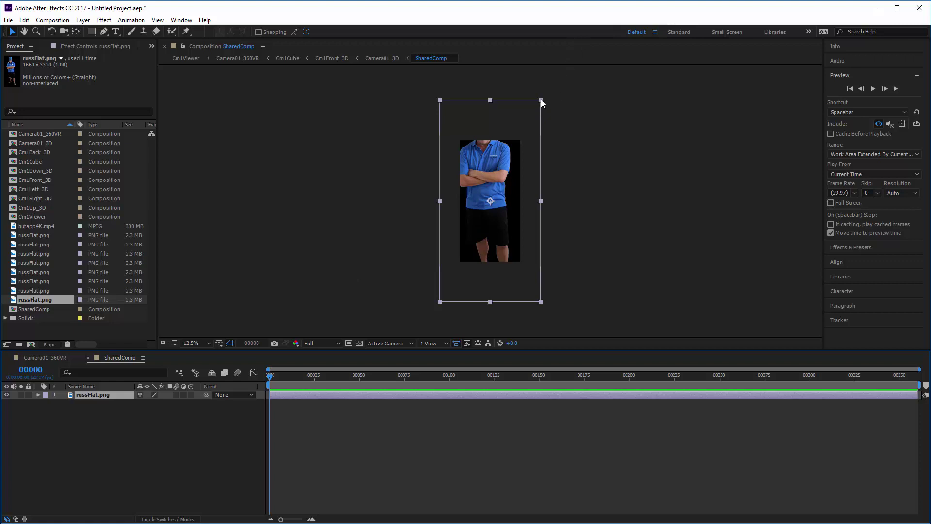
{"action": "left_click_drag", "start_coordinate": [540, 99], "coordinate": [522, 128]}
{"action": "scroll", "coordinate": [491, 206], "scroll_direction": "up", "scroll_amount": 2}
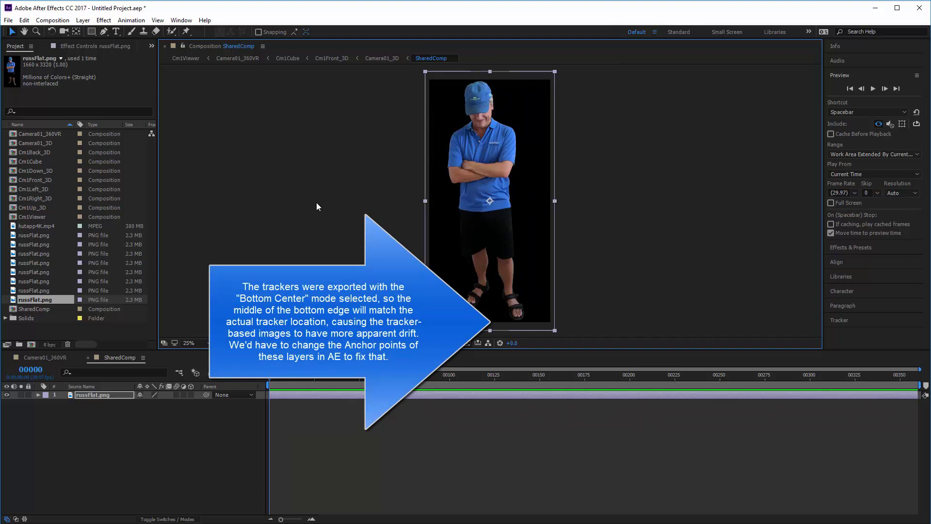
- Open Camera01_360VR to see the person figures standing across the grass before the cabins
{"action": "double_click", "coordinate": [52, 133]}
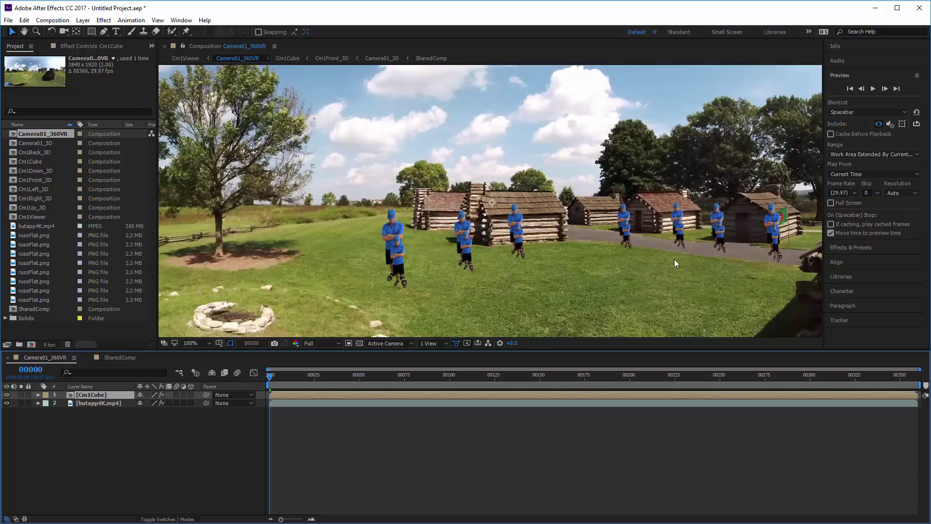
- Open the Camera01_3D composition with the viewer split into 4 Views
{"action": "double_click", "coordinate": [33, 144]}
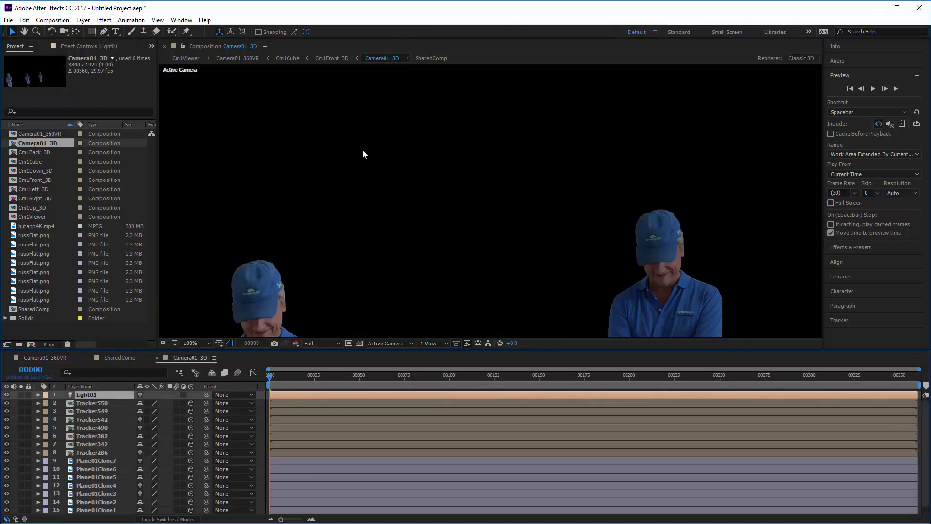
{"action": "left_click", "coordinate": [424, 344]}
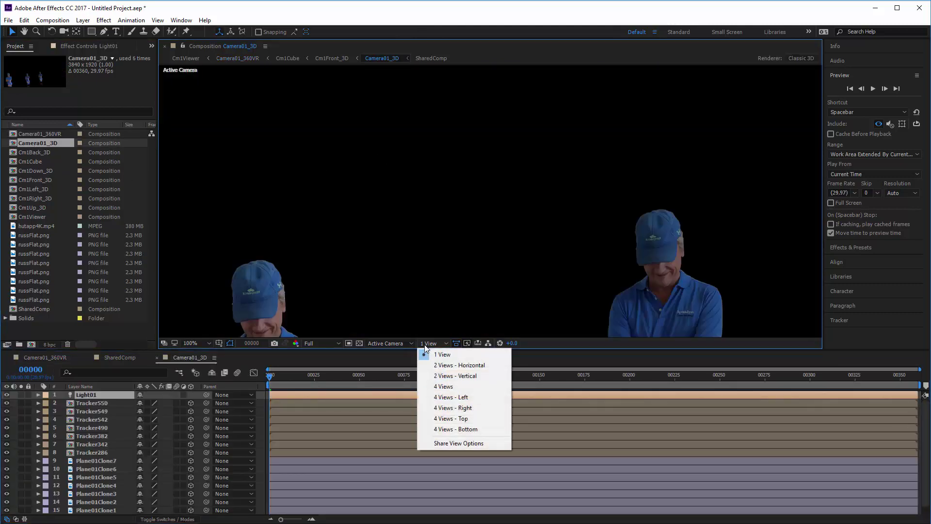
{"action": "left_click", "coordinate": [440, 390]}
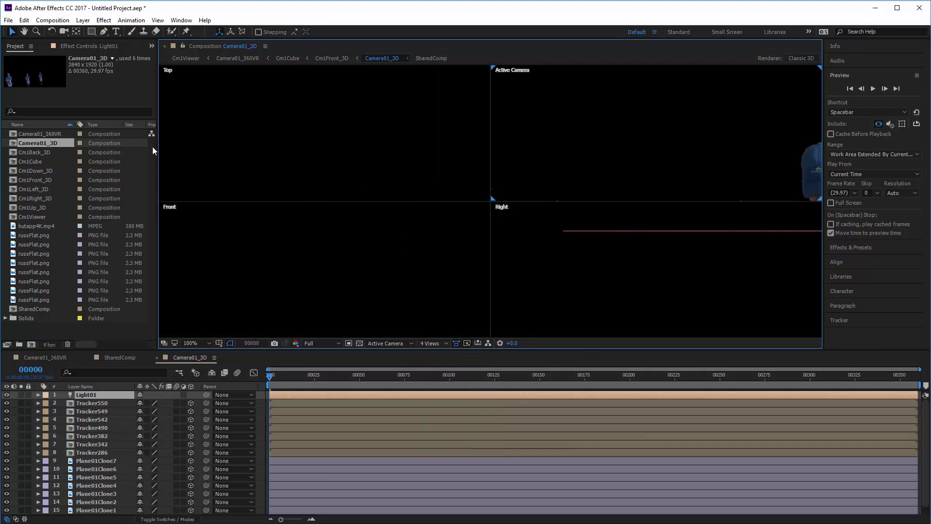
{"action": "scroll", "coordinate": [327, 149], "scroll_direction": "down", "scroll_amount": 2}
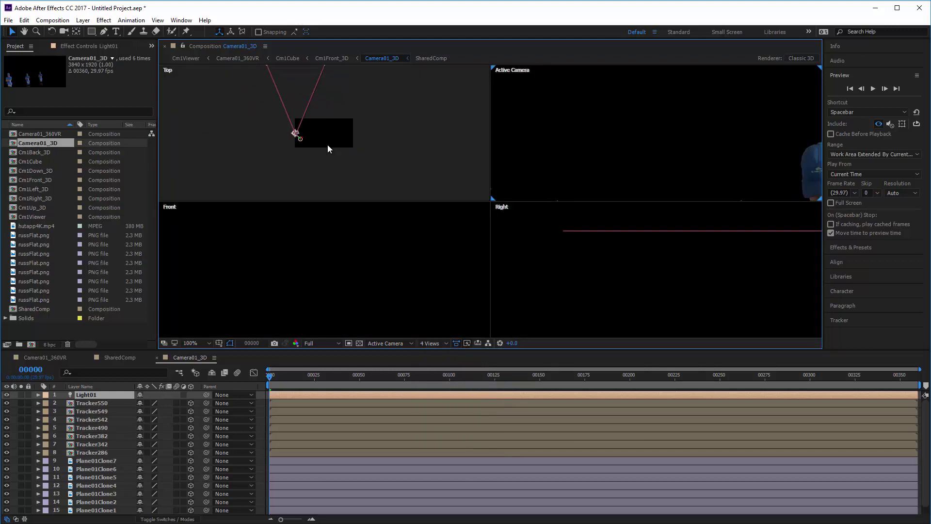
{"action": "scroll", "coordinate": [328, 148], "scroll_direction": "up", "scroll_amount": 1}
- Zoom and pan the Top view to frame the camera and trackers
{"action": "left_click", "coordinate": [260, 135]}
{"action": "middle_click_drag", "start_coordinate": [312, 149], "coordinate": [349, 153]}
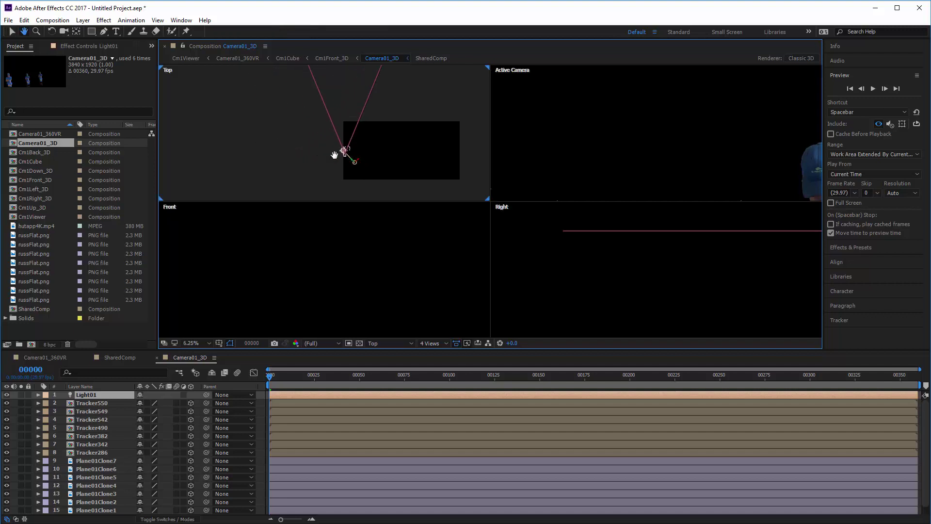
{"action": "scroll", "coordinate": [344, 150], "scroll_direction": "up", "scroll_amount": 1}
{"action": "scroll", "coordinate": [365, 170], "scroll_direction": "up", "scroll_amount": 2}
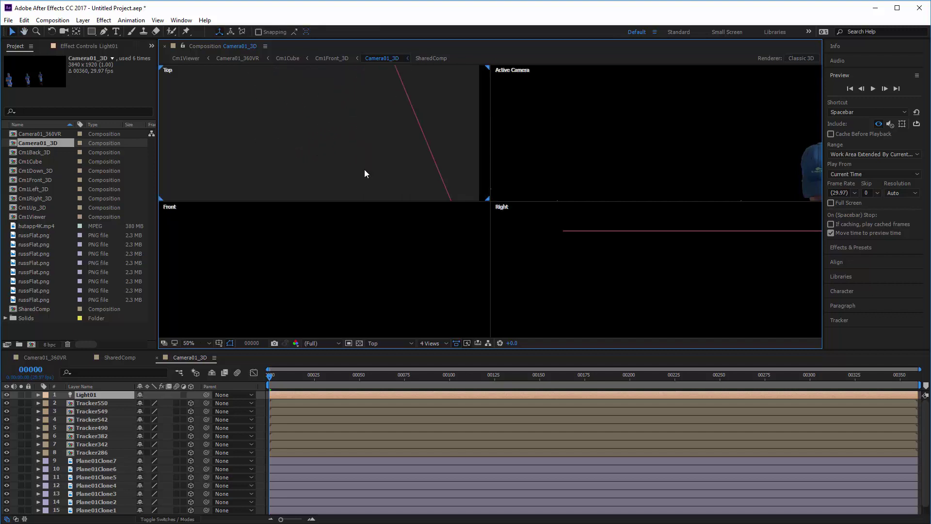
{"action": "key", "text": "h"}
{"action": "left_click_drag", "start_coordinate": [376, 169], "coordinate": [228, 68]}
{"action": "key", "text": "v"}
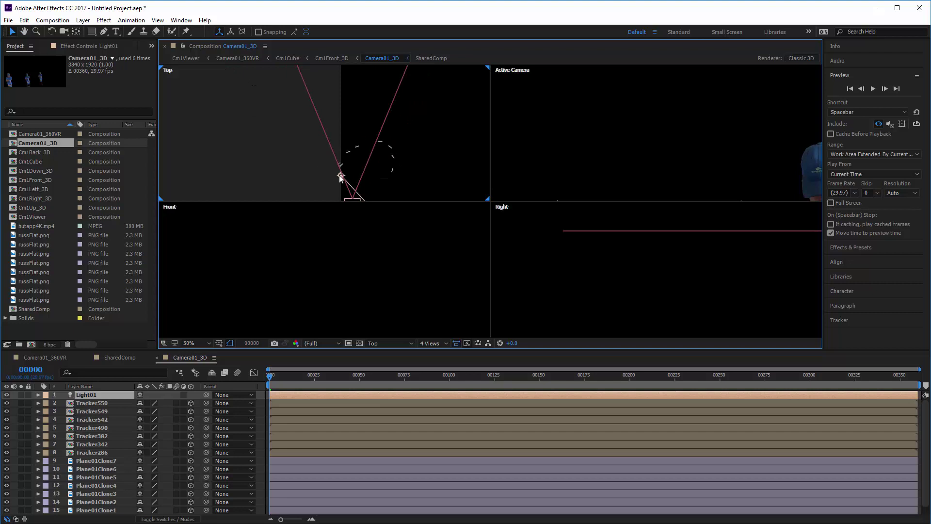
{"action": "scroll", "coordinate": [340, 177], "scroll_direction": "up", "scroll_amount": 2}
{"action": "key", "text": "h"}
{"action": "mouse_move", "coordinate": [403, 182]}
{"action": "left_mouse_down"}
{"action": "mouse_move", "coordinate": [312, 115]}
{"action": "mouse_move", "coordinate": [343, 125]}
{"action": "left_mouse_up"}
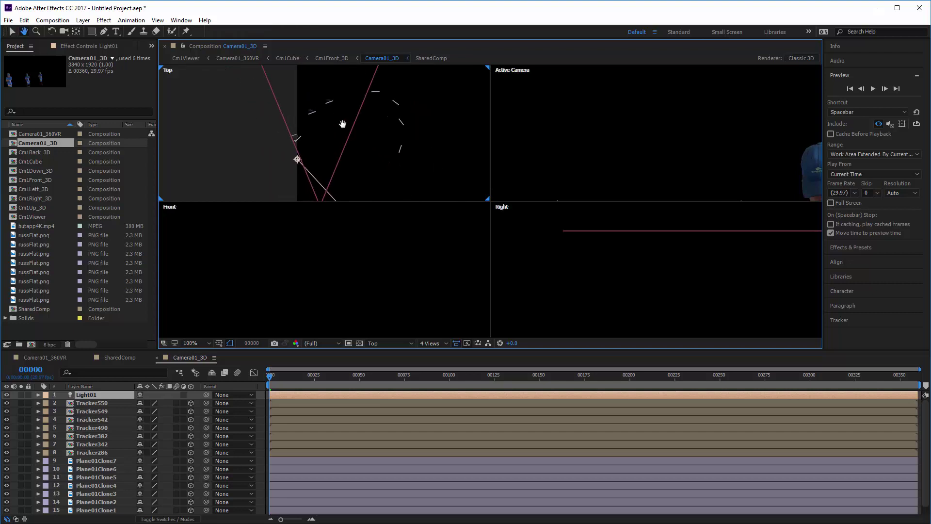
{"action": "key", "text": "v"}
- Zoom the Front view and centre the camera wireframe in it
{"action": "scroll", "coordinate": [296, 273], "scroll_direction": "down", "scroll_amount": 5}
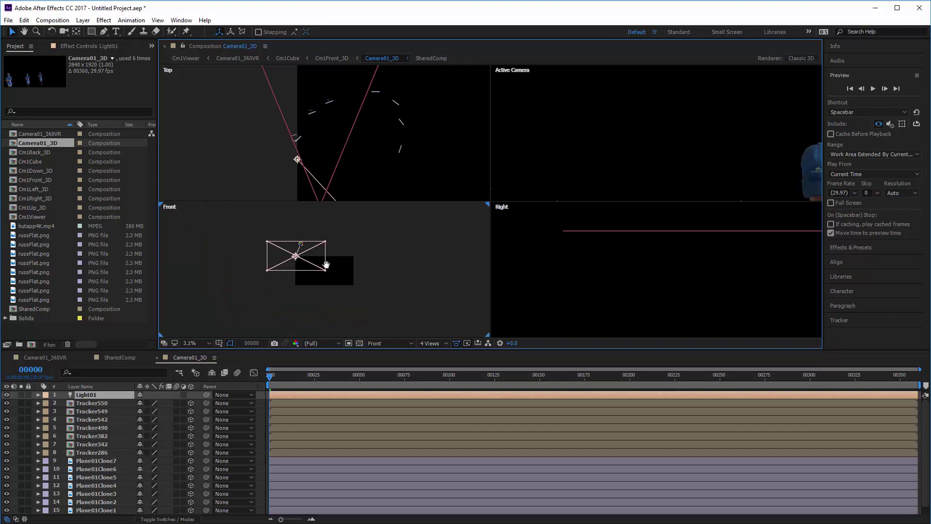
{"action": "scroll", "coordinate": [327, 265], "scroll_direction": "up", "scroll_amount": 2}
{"action": "scroll", "coordinate": [336, 263], "scroll_direction": "up", "scroll_amount": 6}
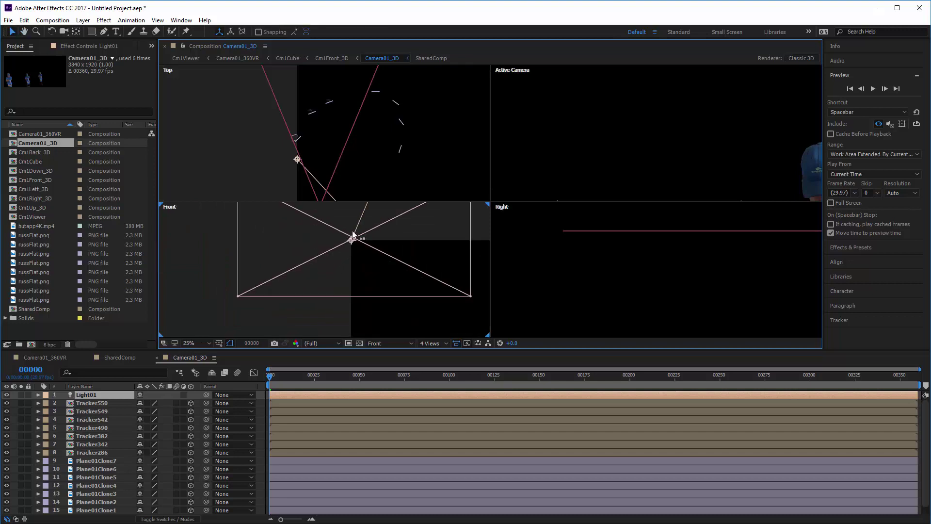
{"action": "left_click_drag", "start_coordinate": [346, 285], "coordinate": [288, 379]}
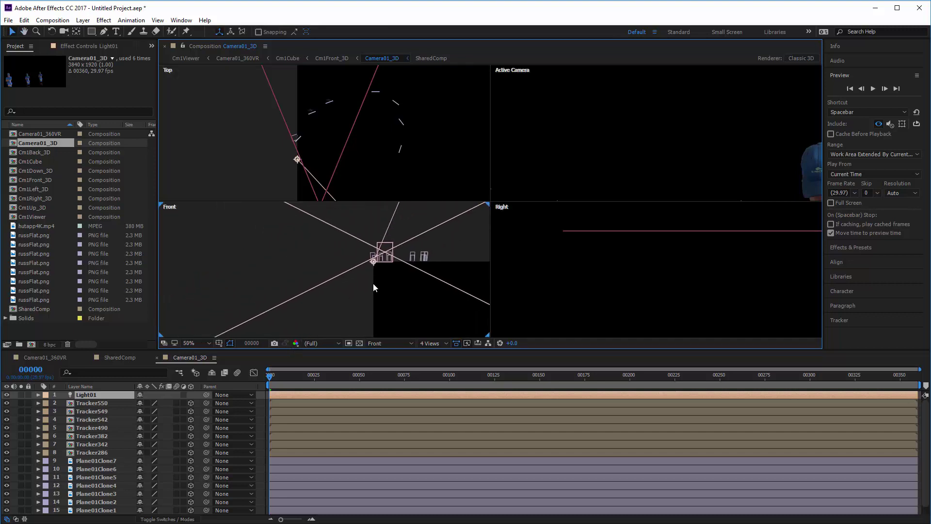
{"action": "scroll", "coordinate": [388, 260], "scroll_direction": "up", "scroll_amount": 4}
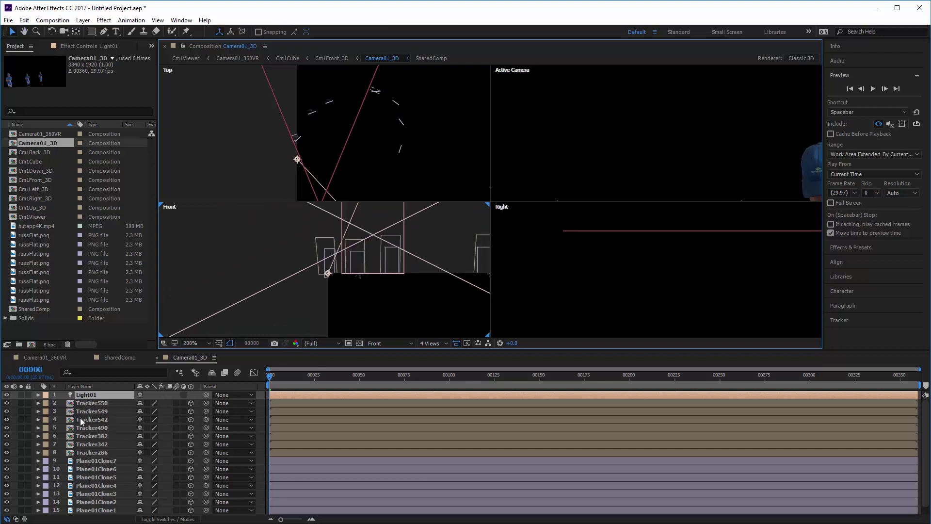
{"action": "scroll", "coordinate": [81, 422], "scroll_direction": "down", "scroll_amount": 1}
{"action": "scroll", "coordinate": [112, 424], "scroll_direction": "up", "scroll_amount": 1}
- Select the Plane01Clone6 and Plane01Clone5 layers, then select Cm1Viewer in the Project panel
{"action": "left_click", "coordinate": [94, 469]}
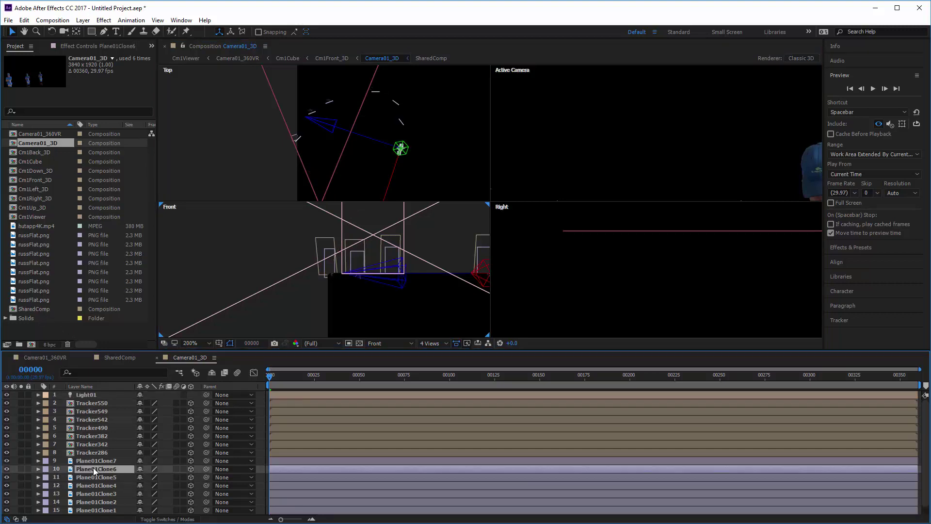
{"action": "left_click", "coordinate": [94, 479]}
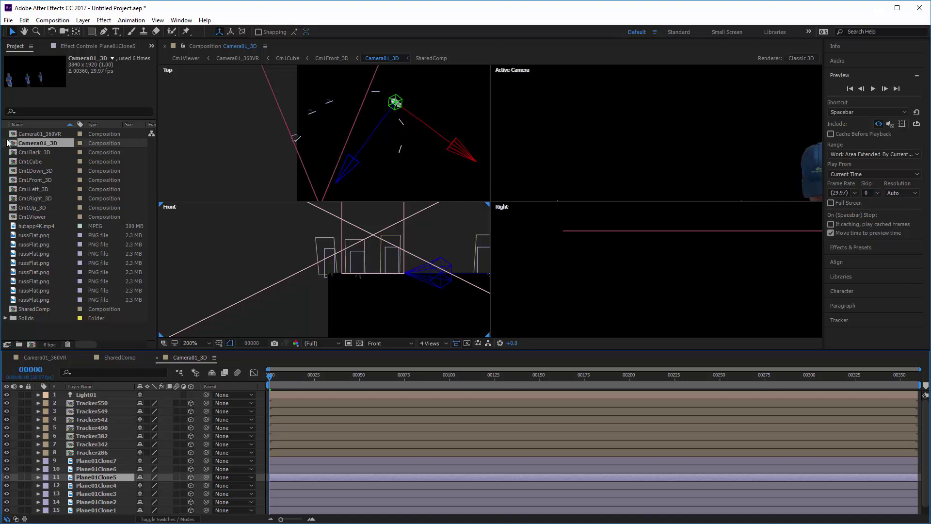
{"action": "left_click", "coordinate": [37, 218]}
- Open Cm1Viewer in a single Active Camera view showing the blue figures before the cabins
{"action": "double_click", "coordinate": [37, 217]}
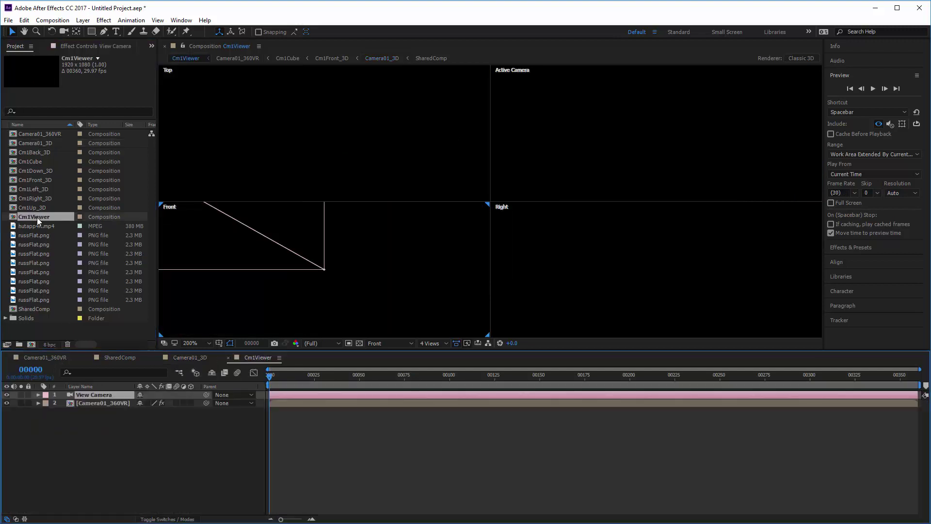
{"action": "left_click", "coordinate": [437, 343]}
{"action": "left_click", "coordinate": [431, 354]}
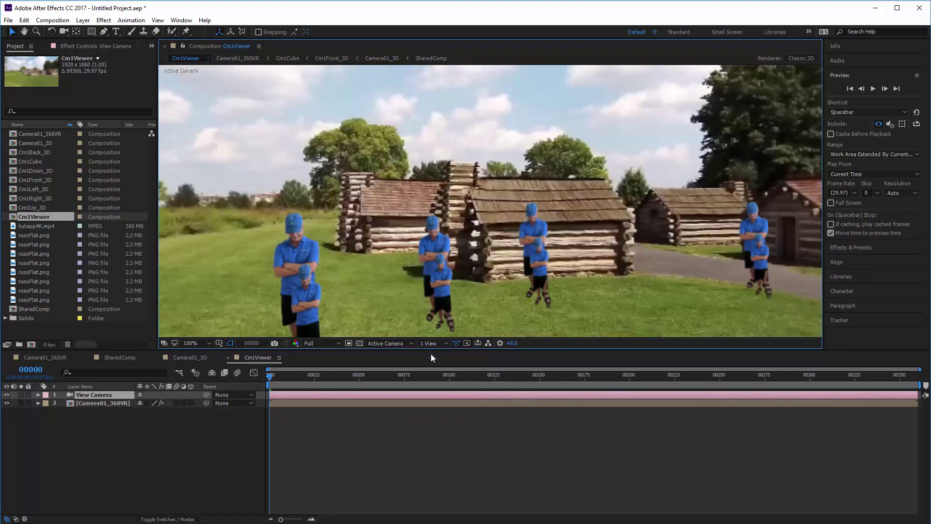